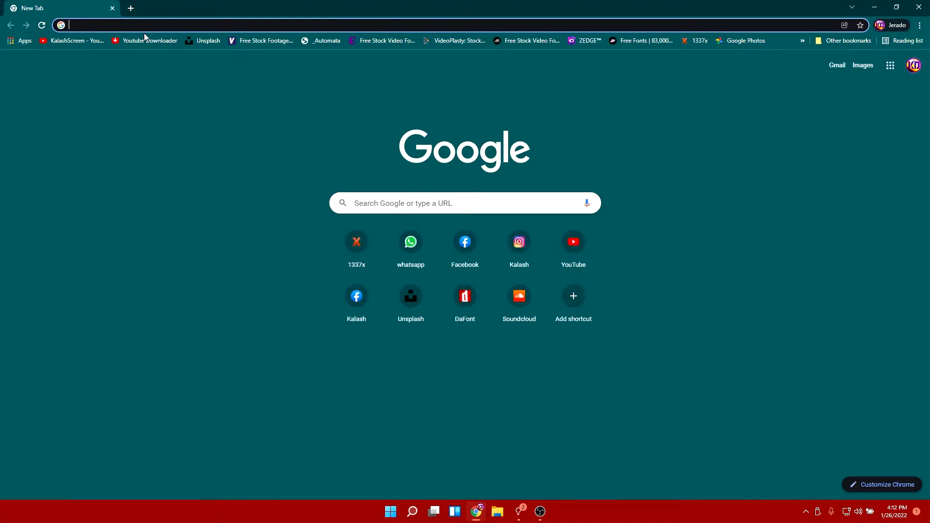
- Go to google.com, search for cpu-z and open CPUID's CPU-Z software page from the results
text(google.com)
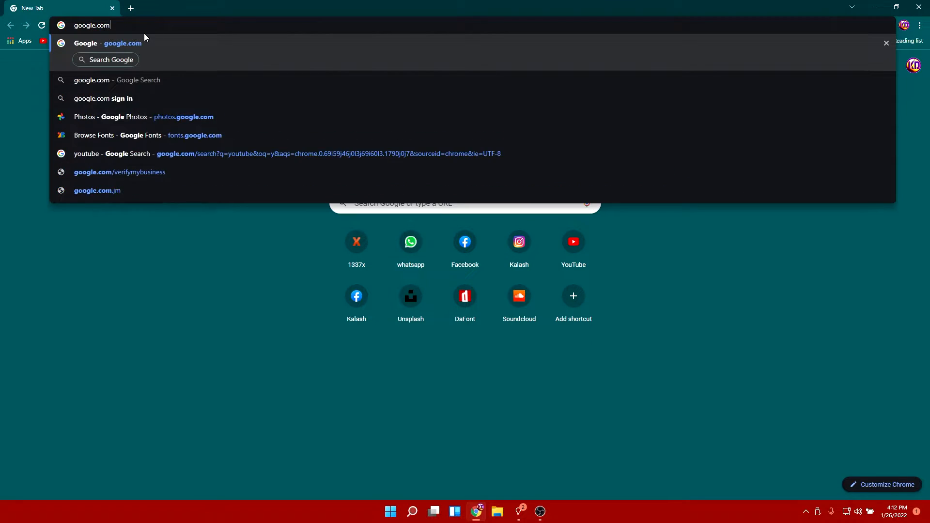
key(Return)
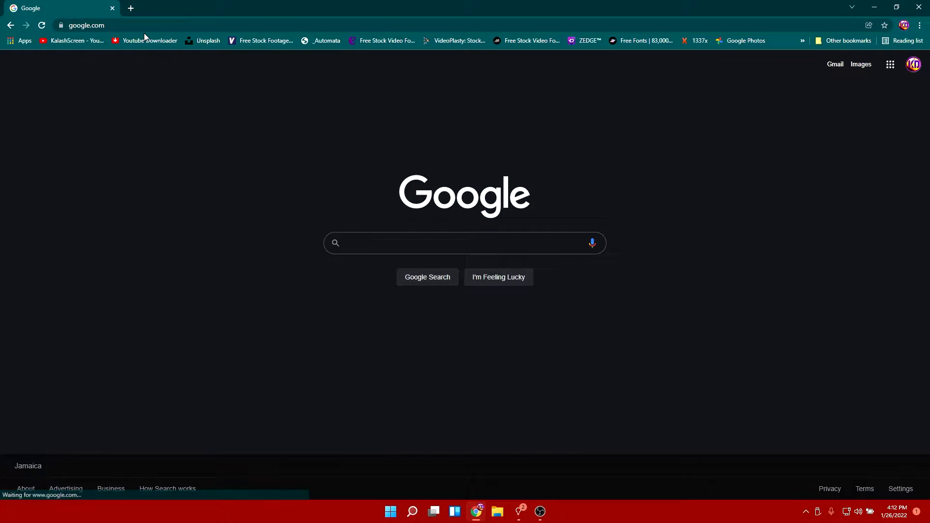
text(cpu)
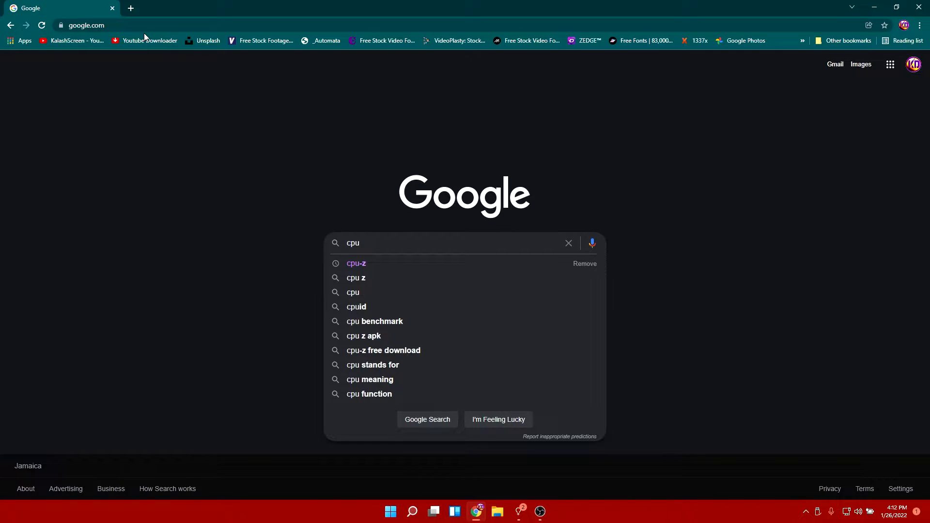
key(Down)
key(Return)
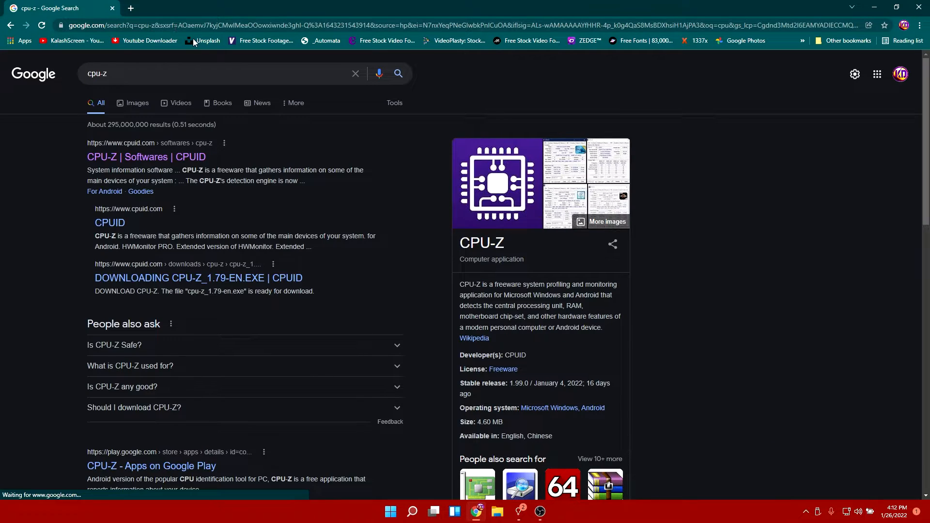
click(164, 161)
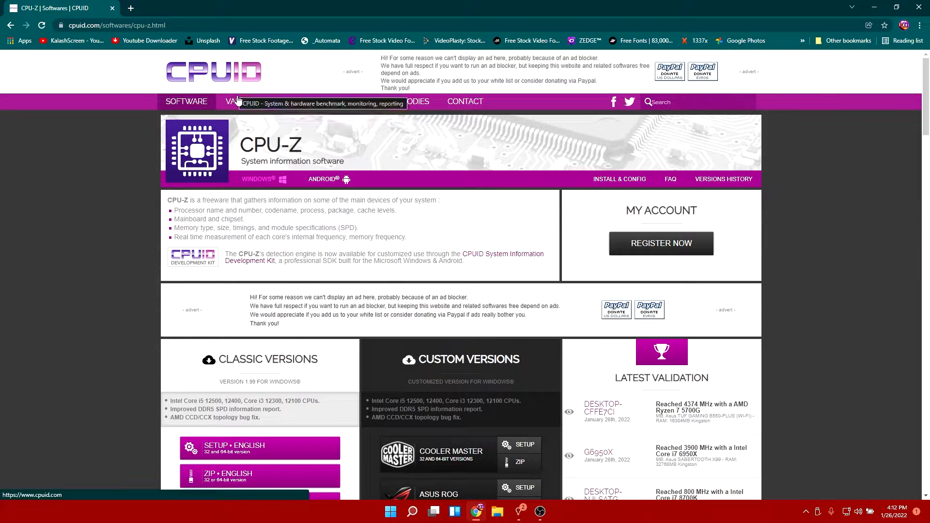
- Download the English setup of the classic CPU-Z version for Windows, cpu-z_1.99-en.exe
scroll(292, 280, down, 2)
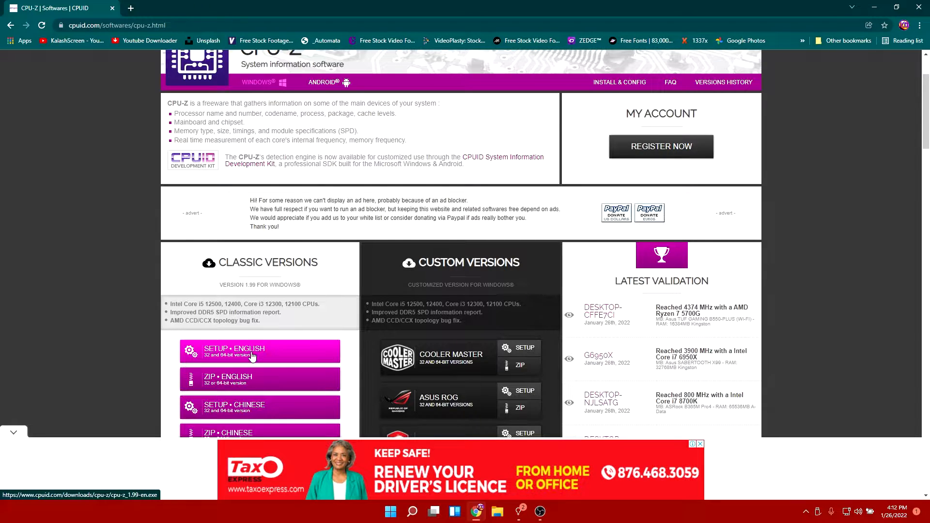
click(256, 356)
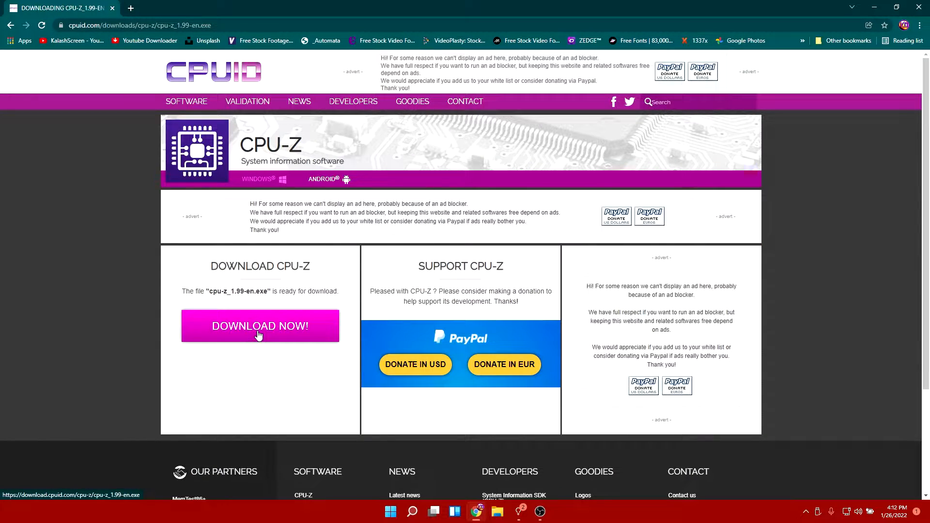
click(258, 335)
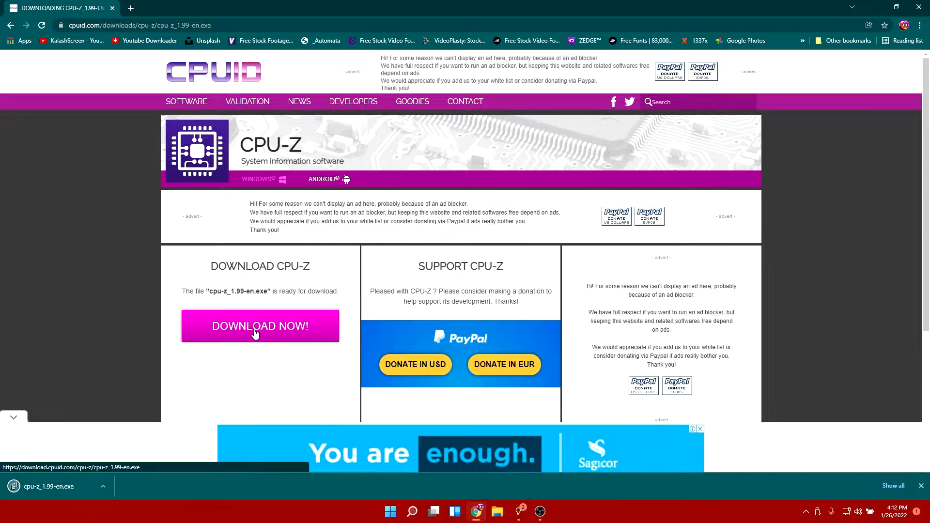
- Install CPU-Z 1.99 from the downloaded setup, accepting the license agreement, and close the readme and the browser
click(58, 488)
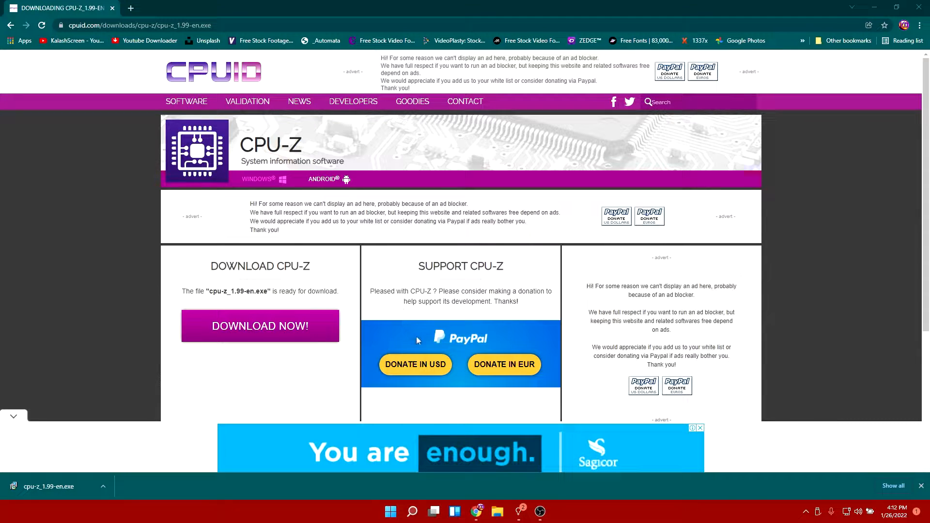
click(406, 302)
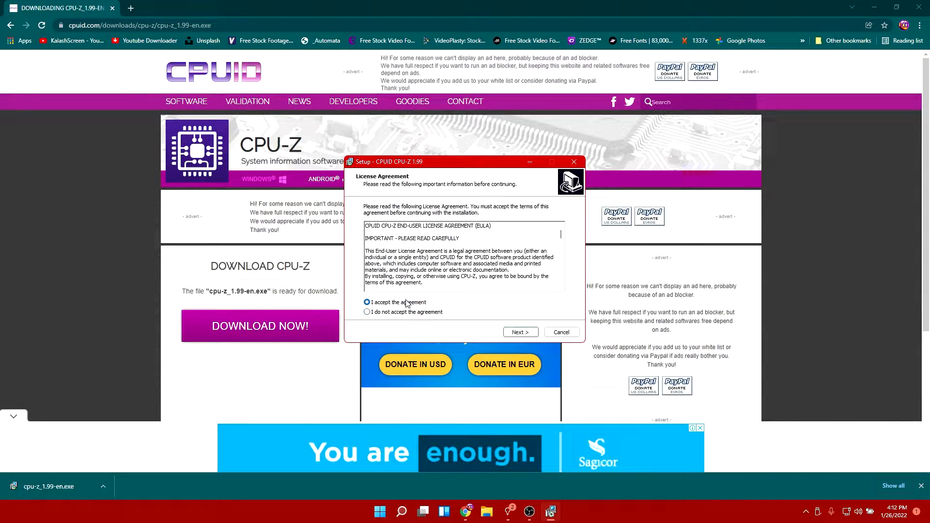
click(537, 333)
click(527, 334)
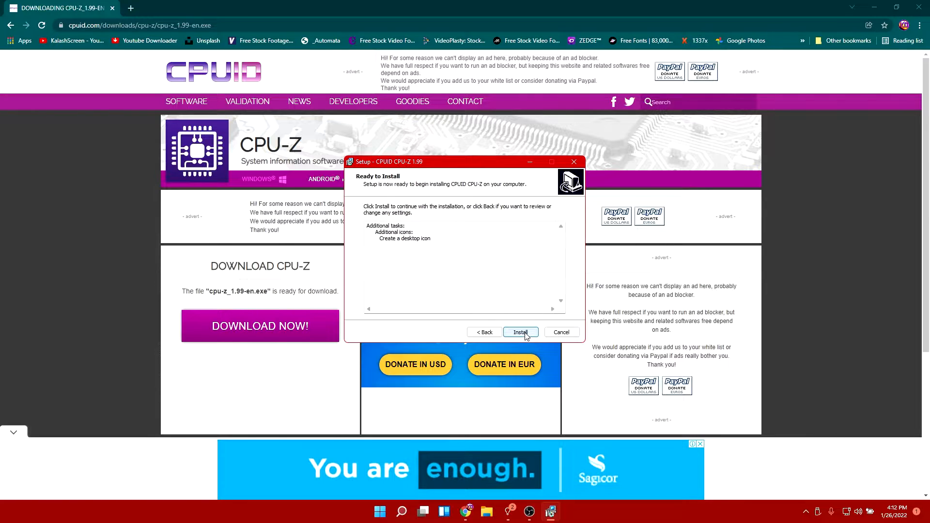
click(527, 334)
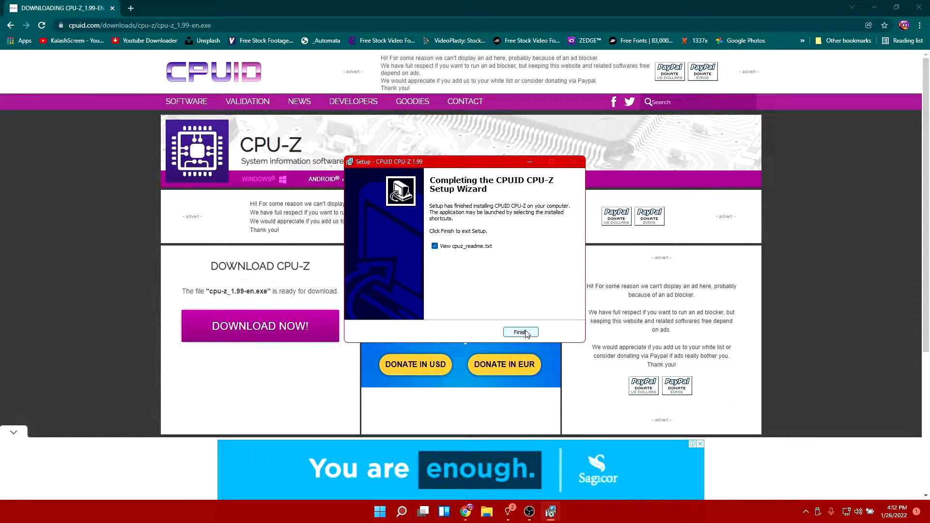
click(526, 333)
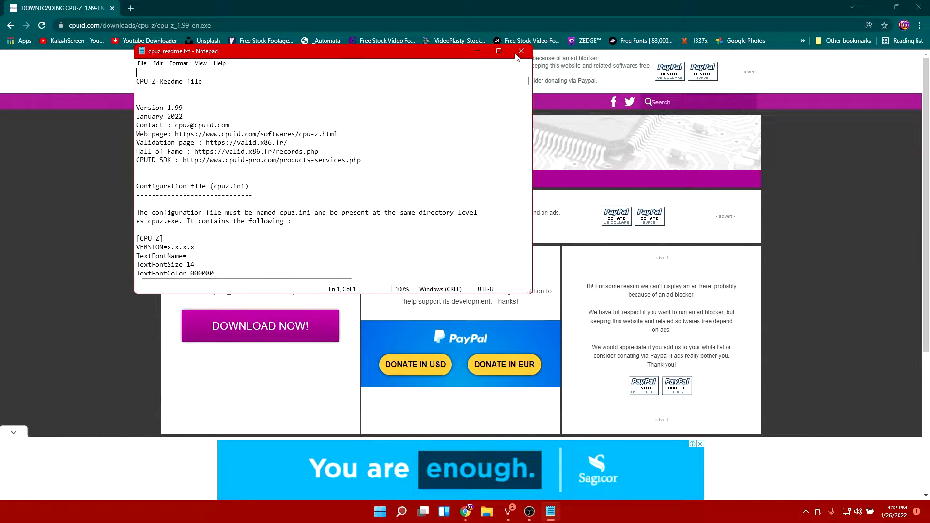
click(517, 54)
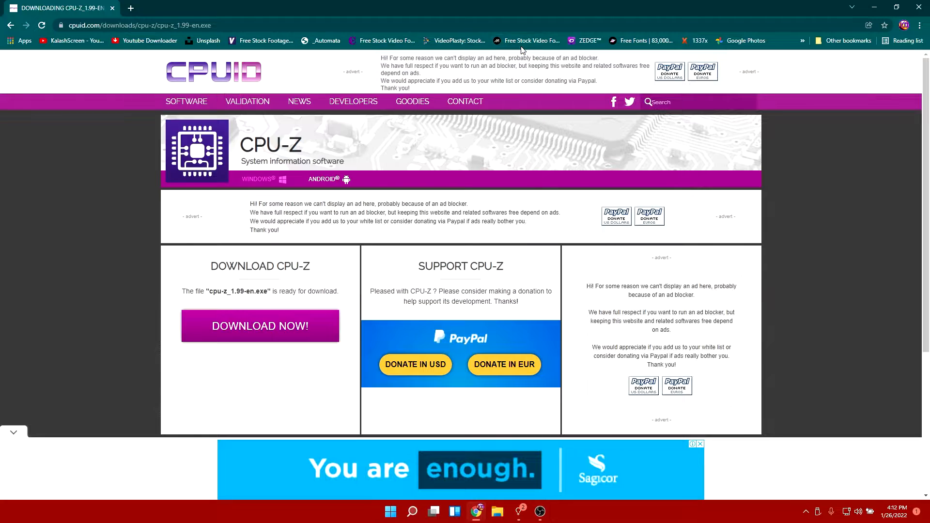
click(927, 5)
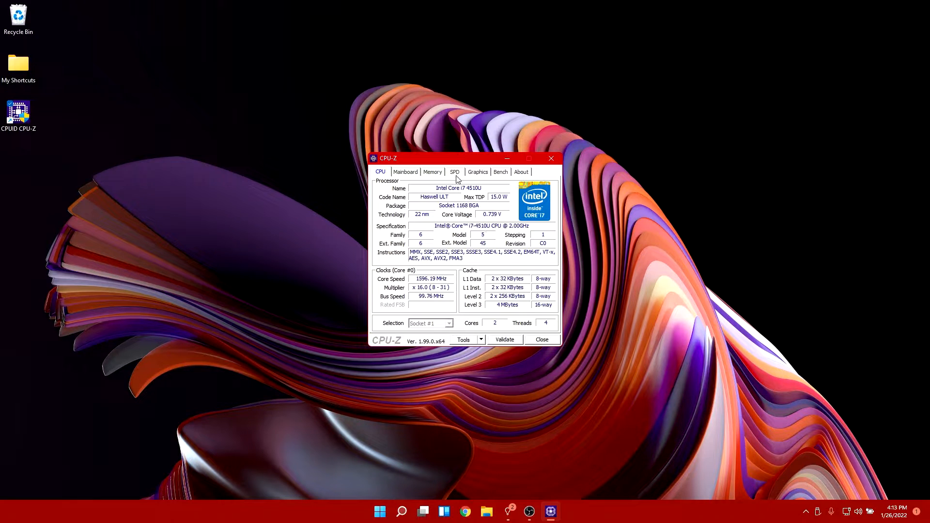
- Run the processor benchmark in CPU-Z and close the program
click(504, 175)
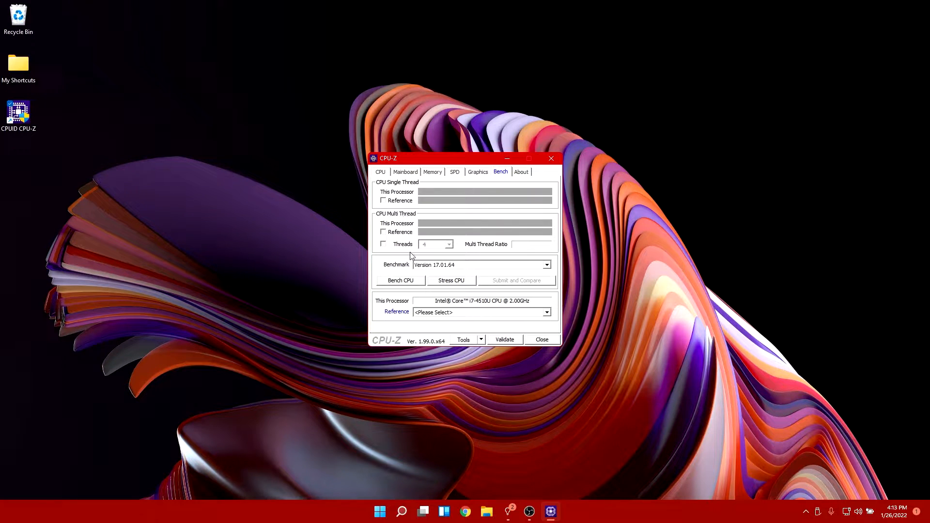
click(404, 284)
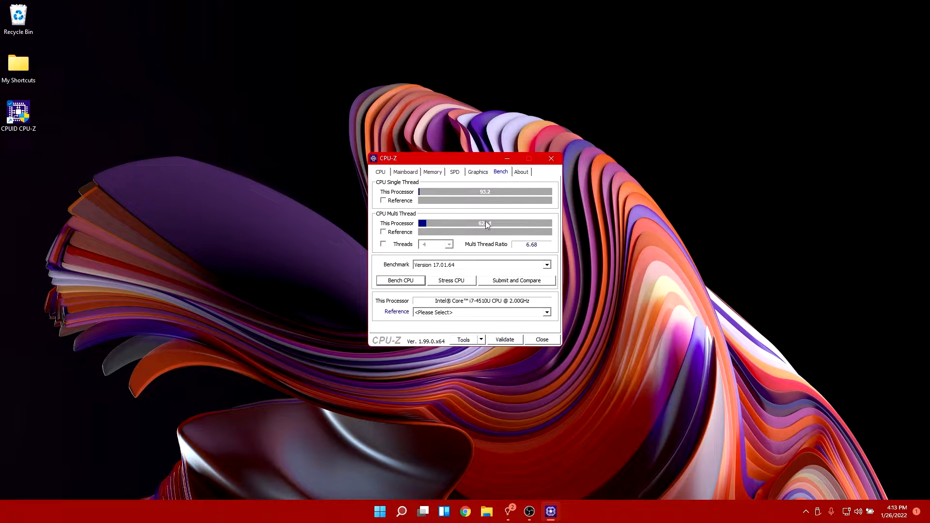
click(541, 341)
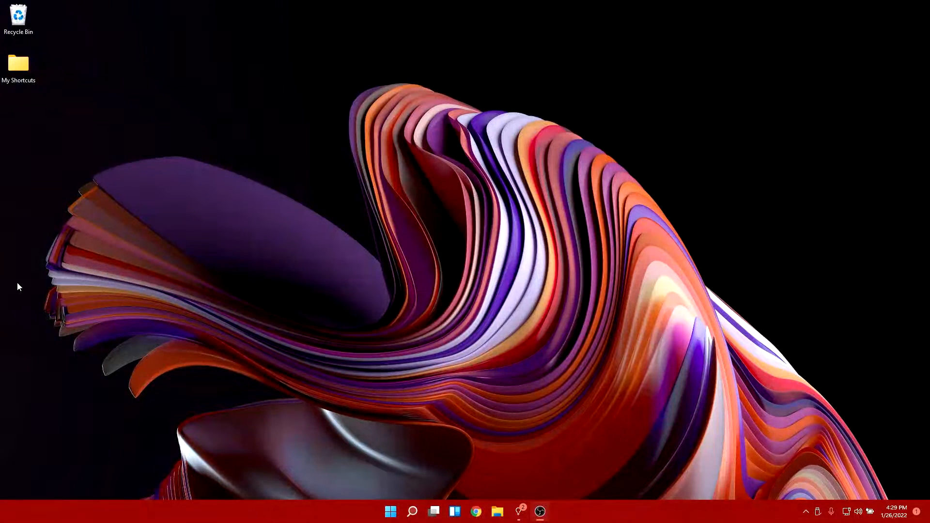
- Open System Configuration and hide all Microsoft services in its list of services
click(391, 512)
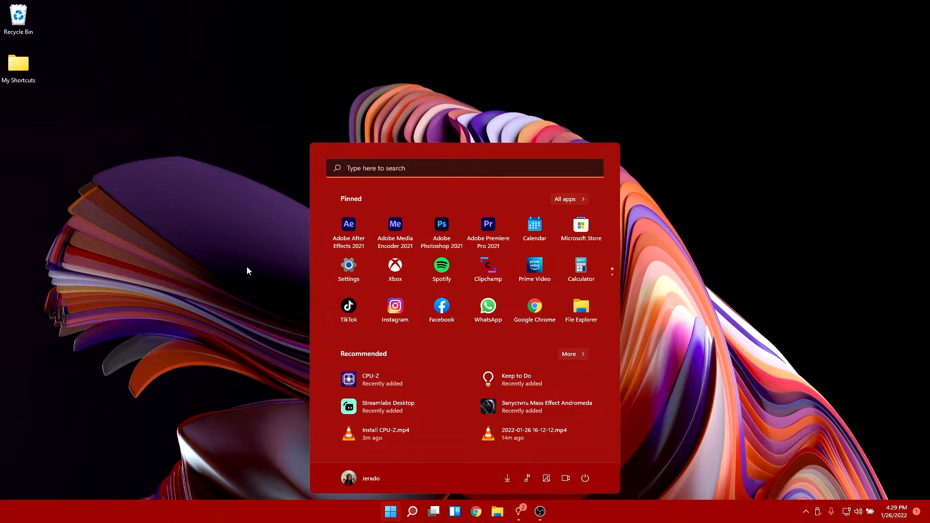
text(msco)
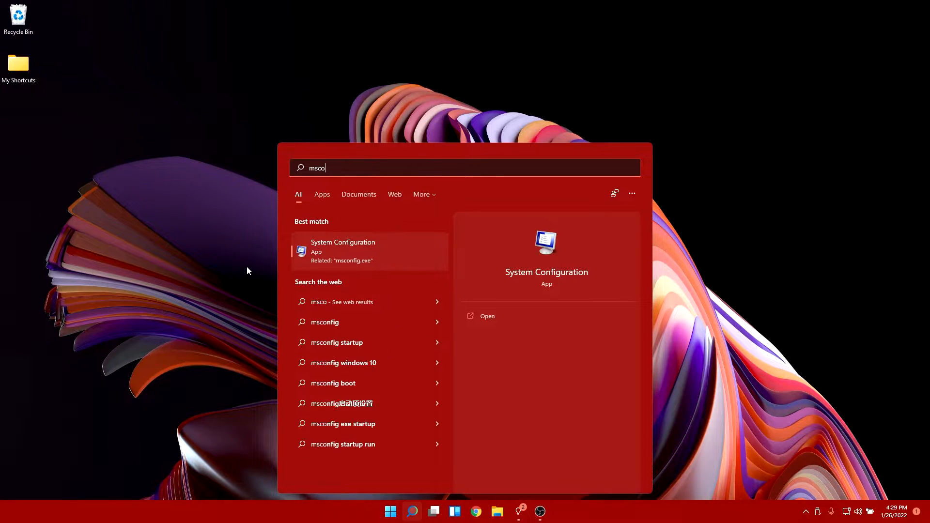
click(342, 250)
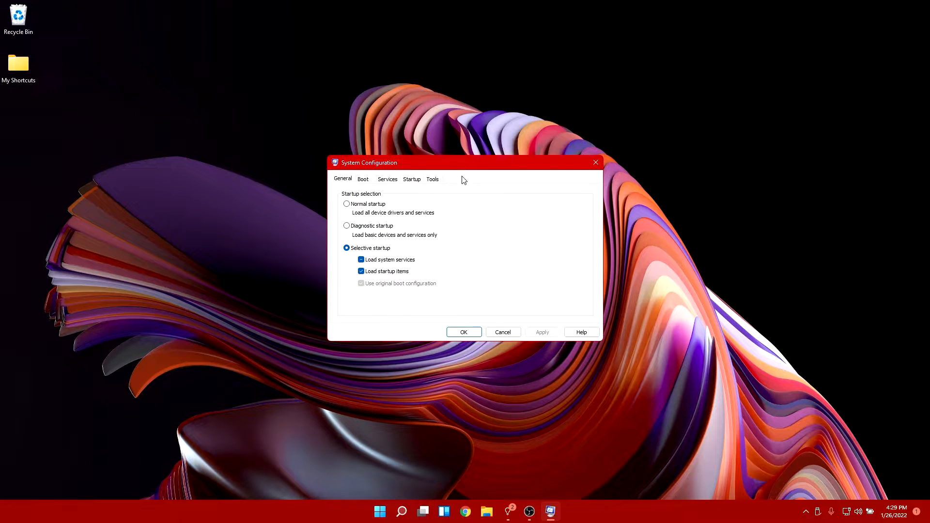
drag(467, 165, 462, 140)
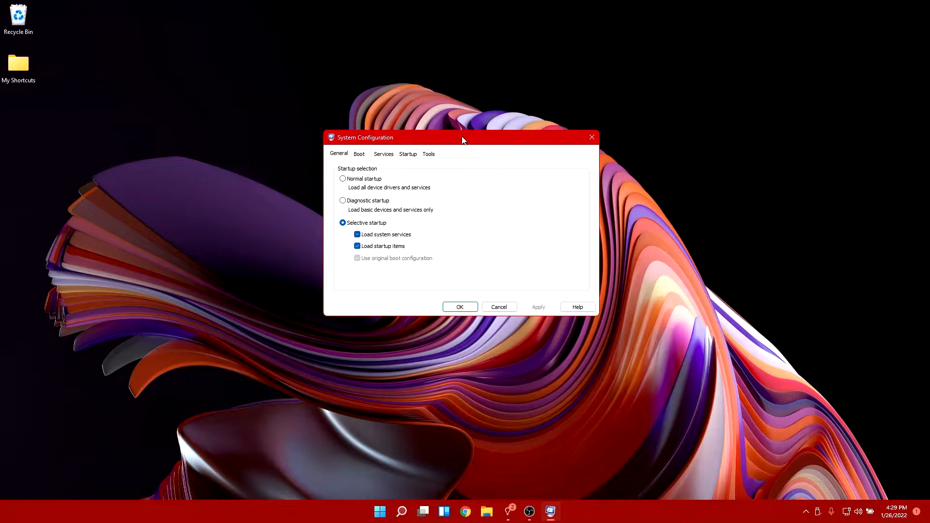
click(385, 155)
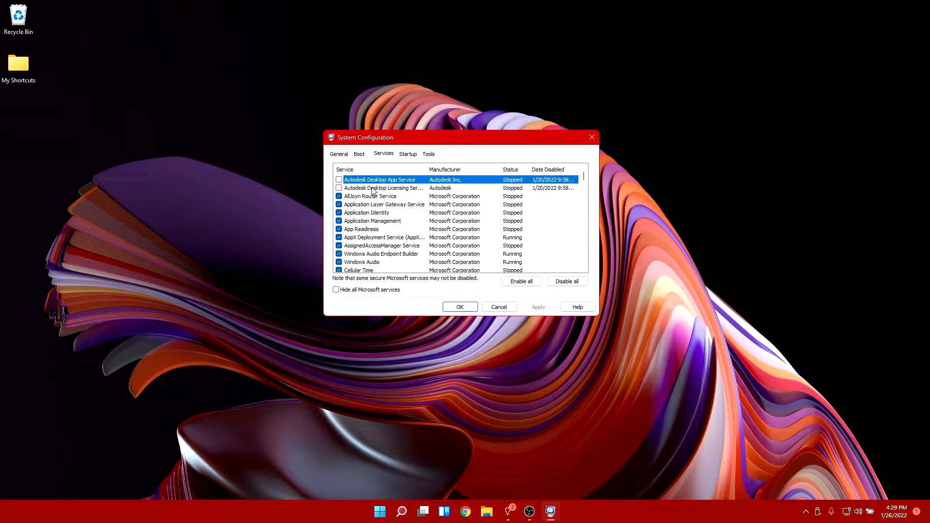
click(336, 290)
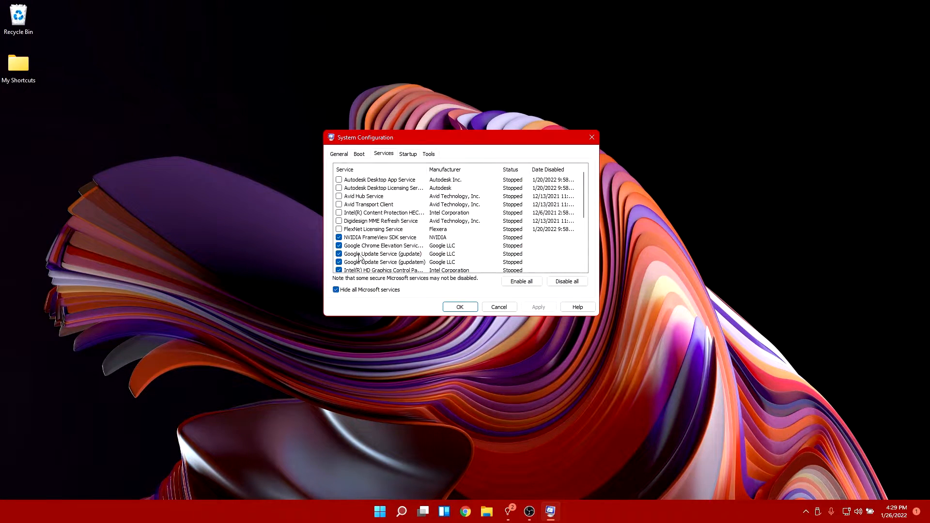
- Disable the Synaptics FP WBF Policy Service and the Realtek Audio Service in System Configuration
scroll(385, 209, down, 4)
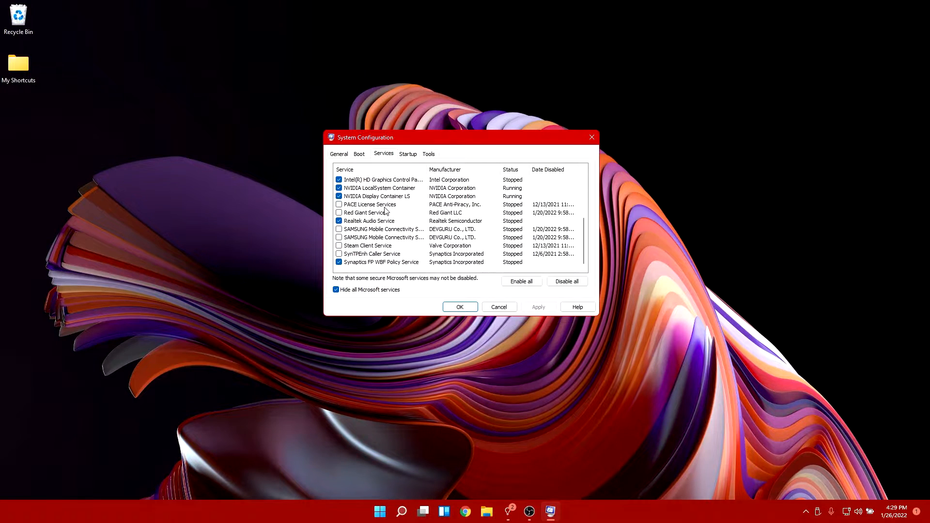
scroll(386, 236, up, 2)
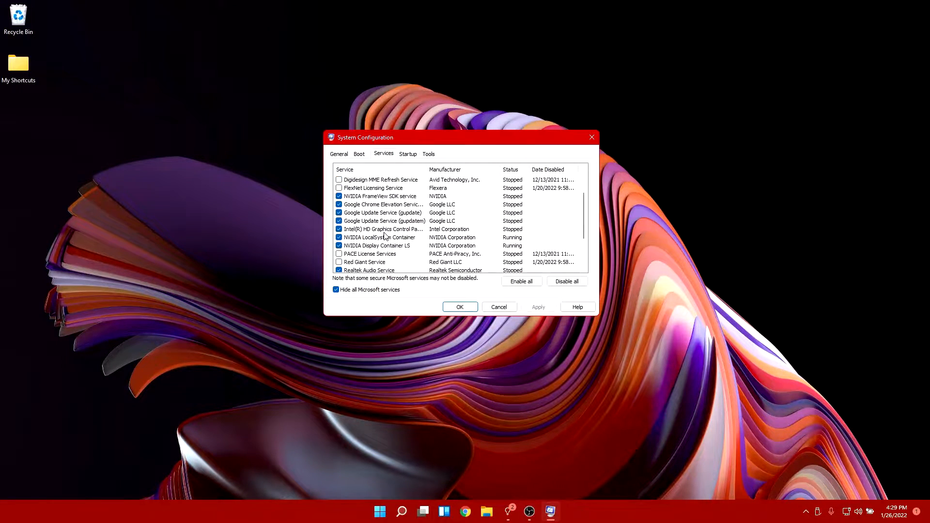
scroll(385, 238, down, 2)
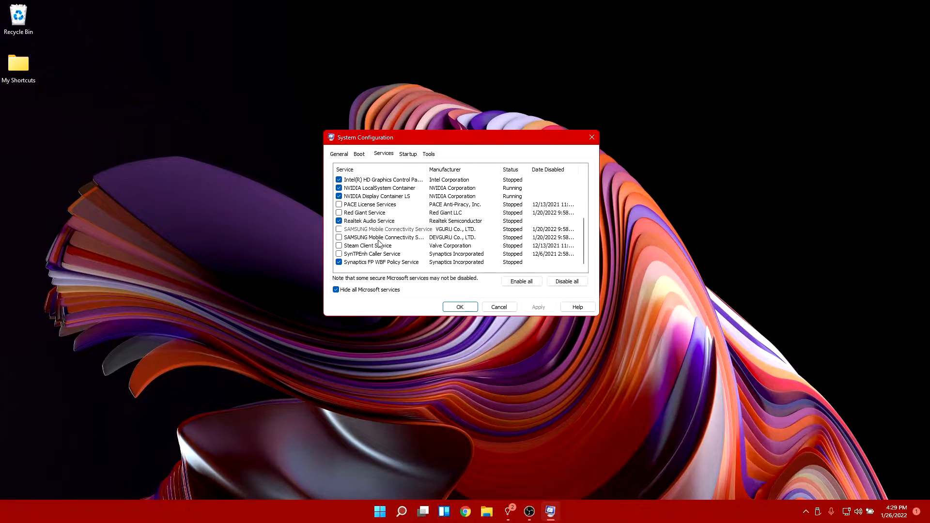
click(339, 262)
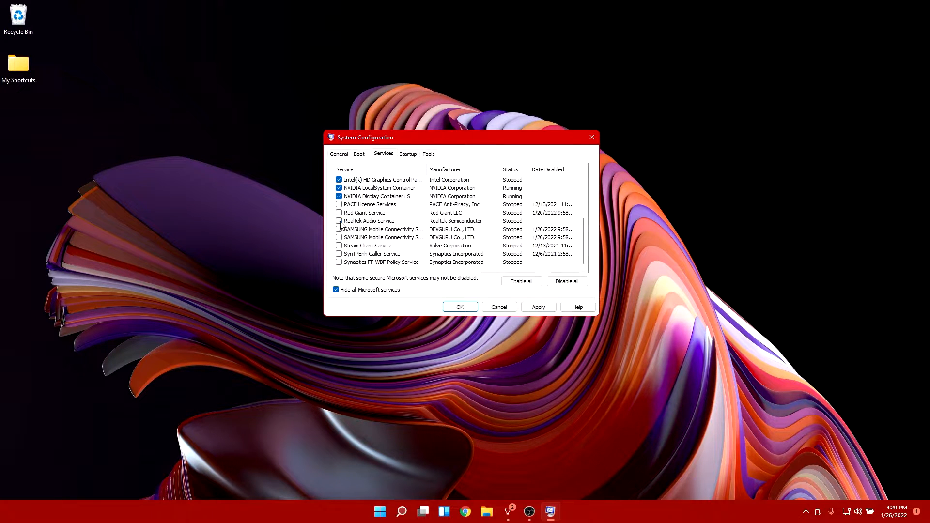
scroll(342, 225, up, 1)
scroll(347, 235, down, 1)
click(807, 516)
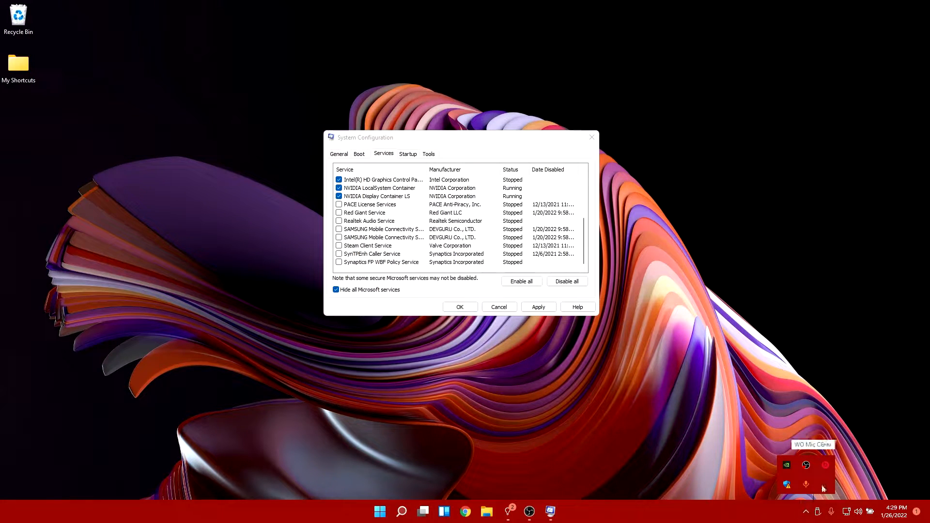
click(383, 301)
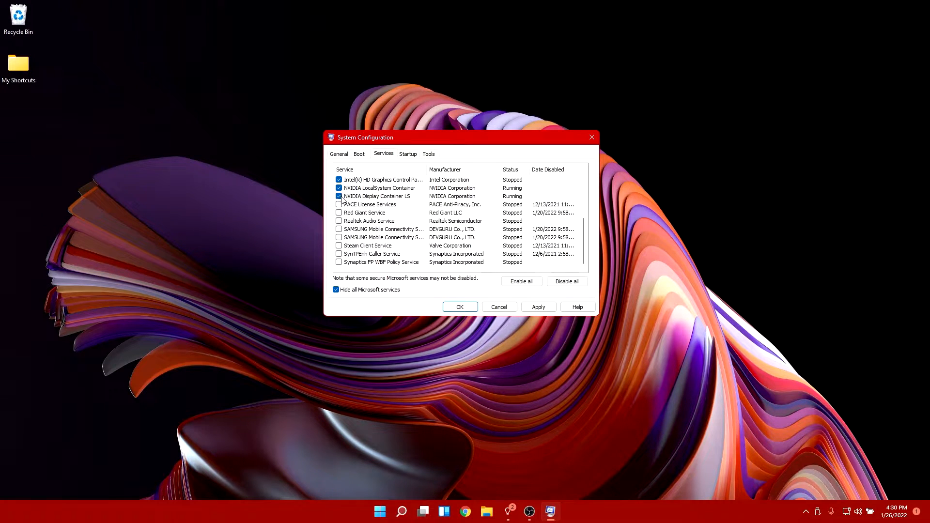
- Disable the Google Chrome Elevation Service in the list of non-Microsoft services
scroll(359, 231, up, 2)
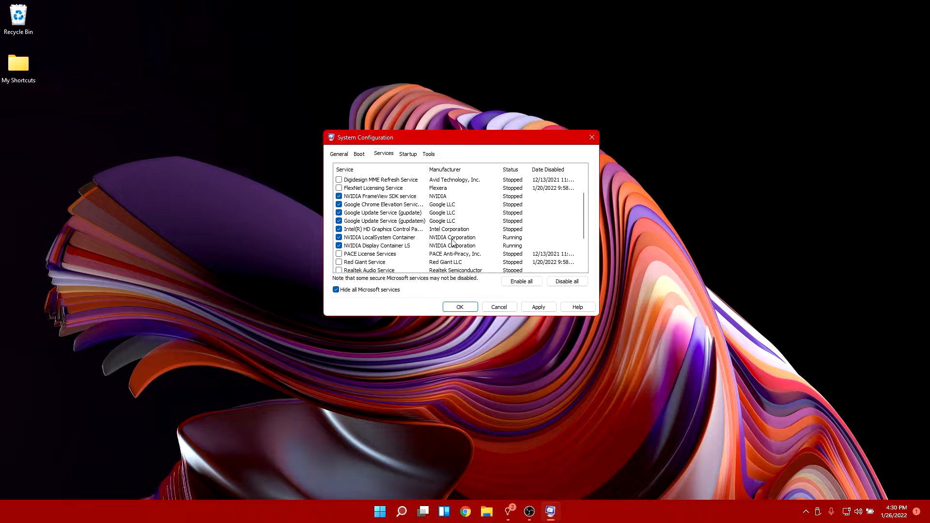
scroll(376, 235, up, 2)
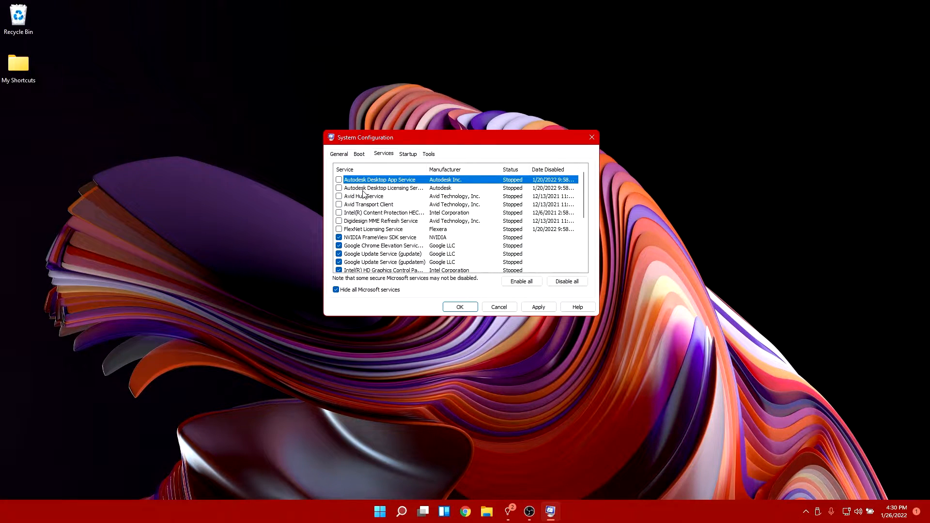
scroll(360, 219, down, 1)
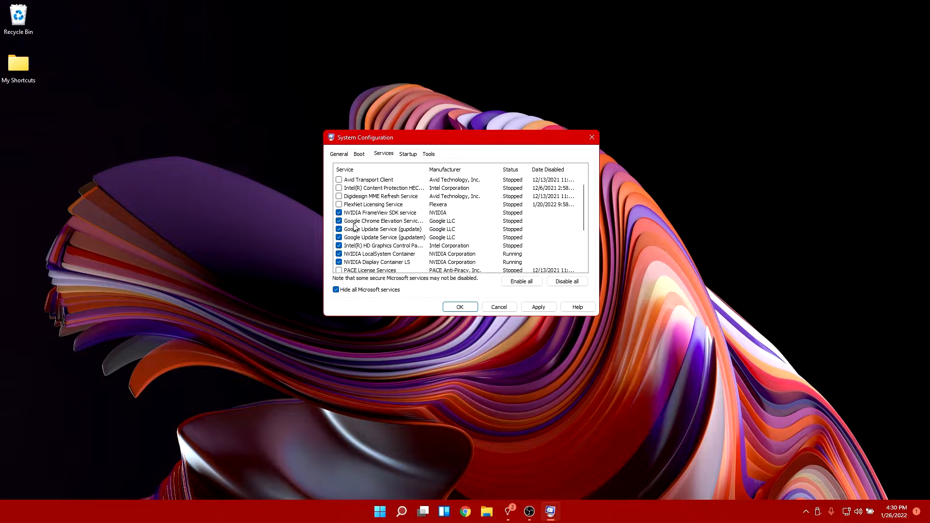
click(339, 221)
- Open the startup items list in Task Manager from System Configuration
click(408, 155)
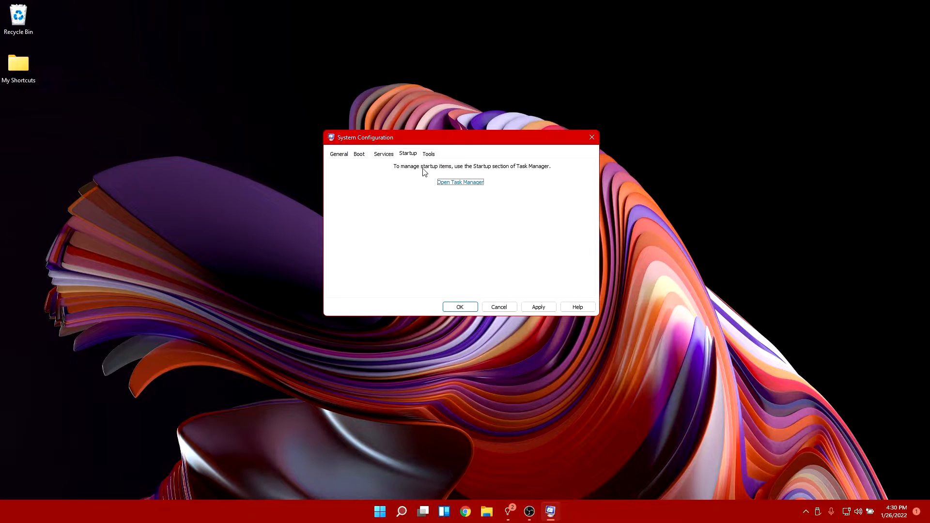
click(469, 184)
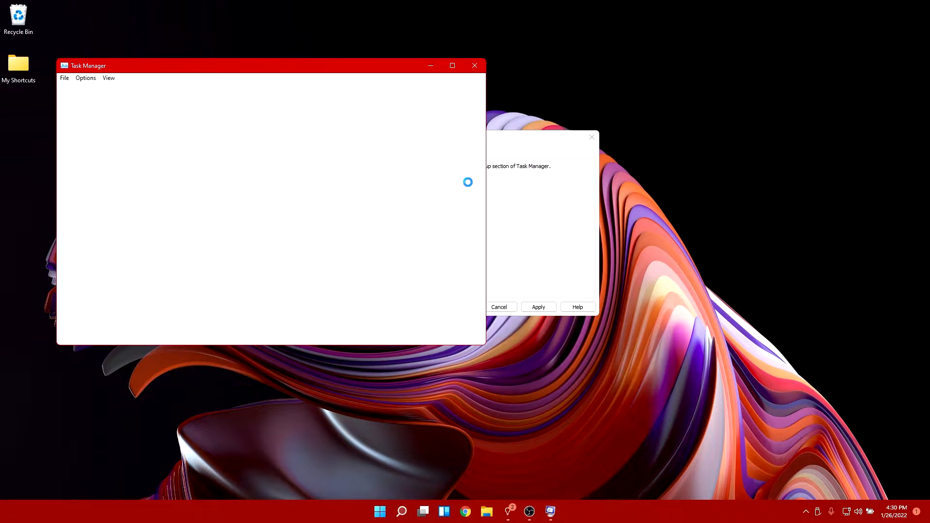
click(526, 214)
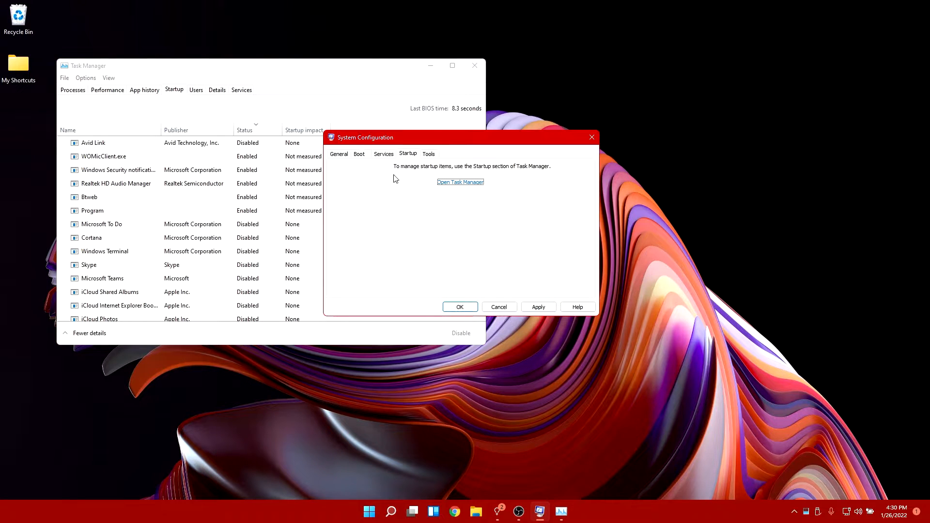
click(175, 91)
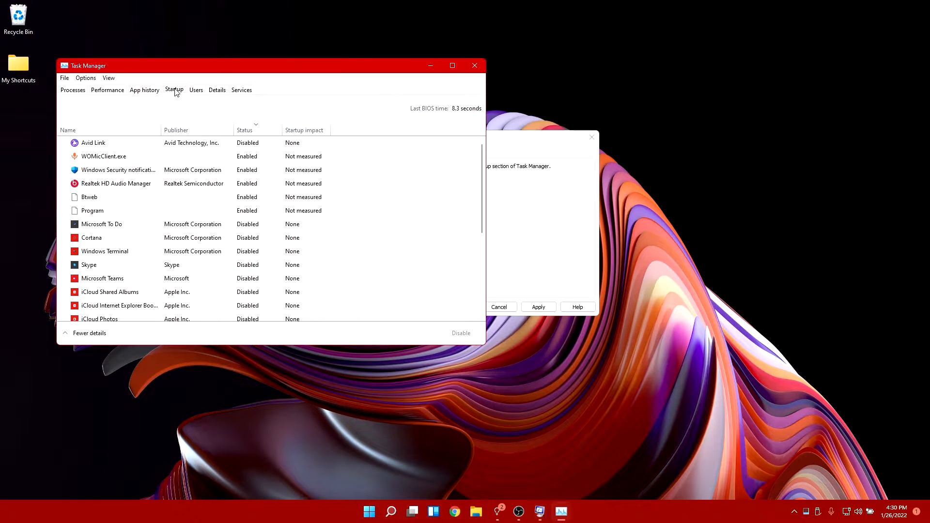
- Examine the startup items and their status in Task Manager, including WOMicClient.exe, Windows Security notification and Realtek HD Audio Manager
click(294, 145)
scroll(285, 175, down, 2)
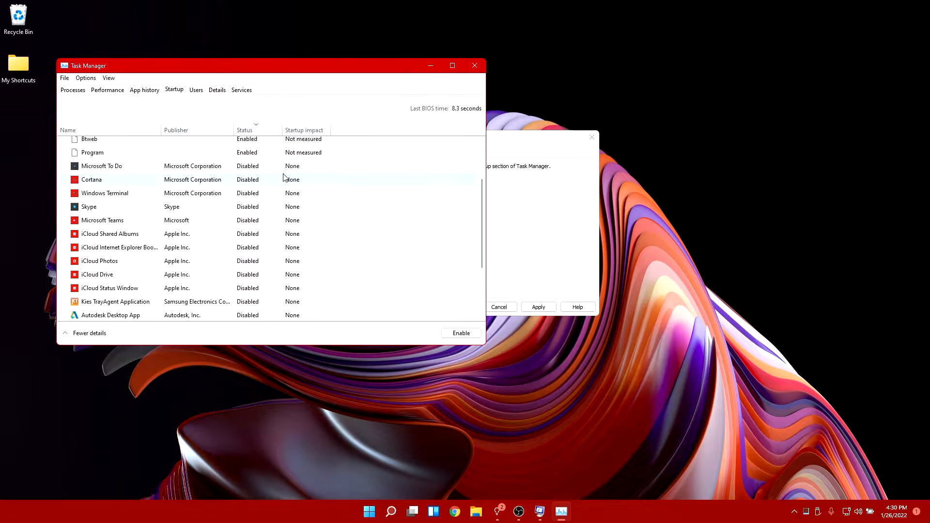
scroll(285, 178, down, 1)
scroll(276, 223, down, 1)
scroll(277, 225, up, 2)
scroll(278, 225, up, 2)
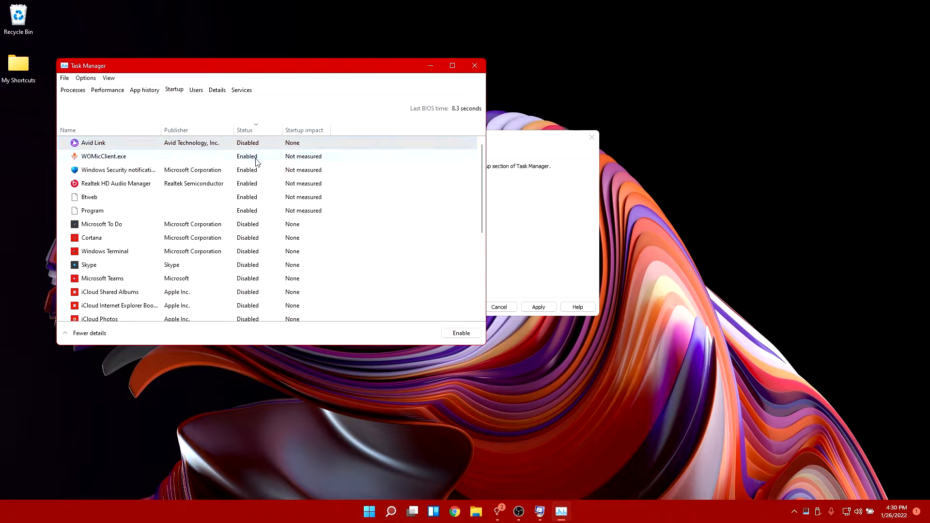
click(256, 161)
click(261, 173)
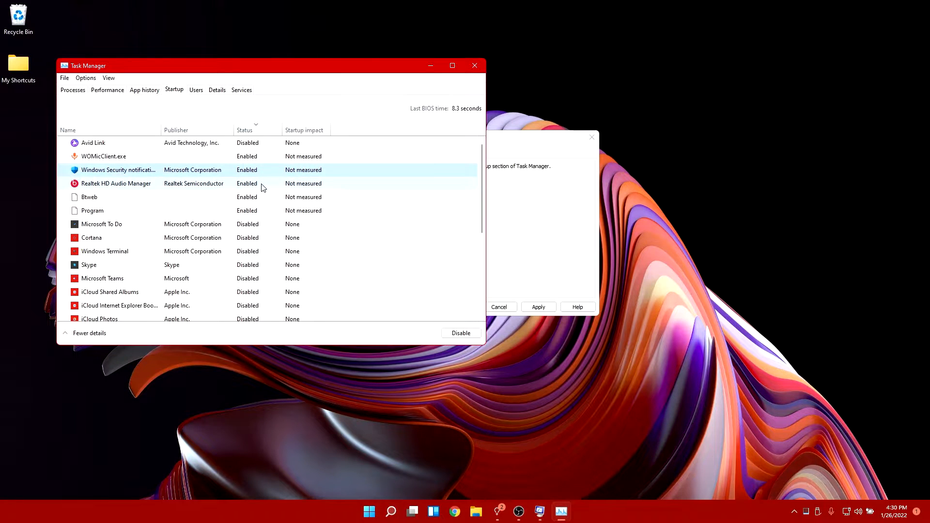
click(261, 184)
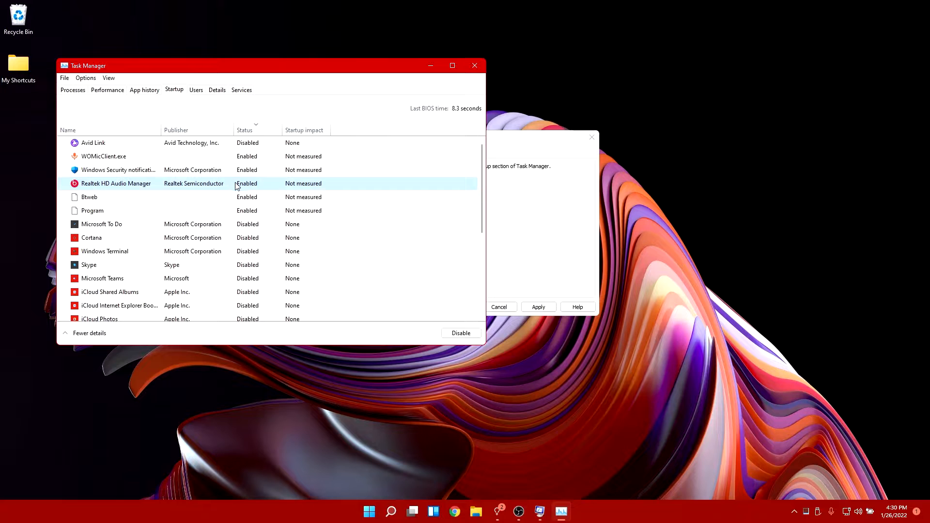
- Disable the Btweb and Program startup items in Task Manager
click(245, 197)
click(461, 333)
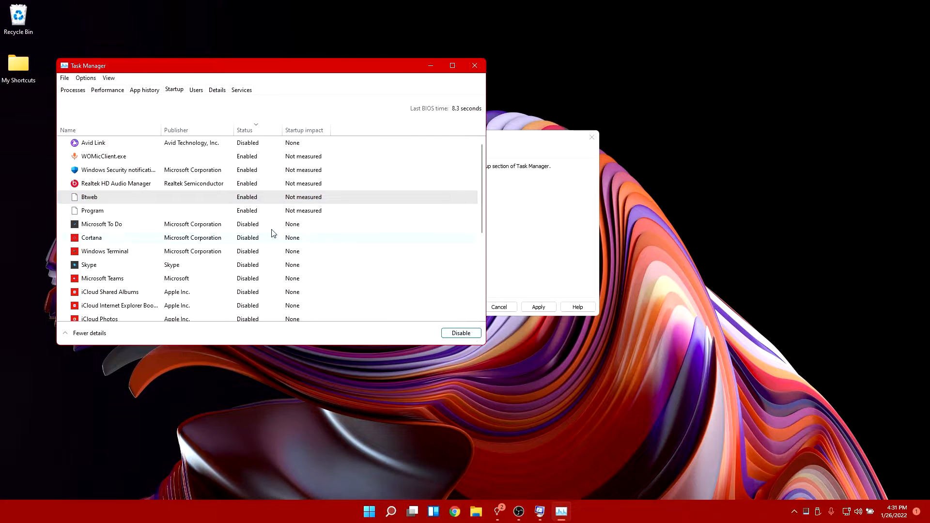
click(245, 209)
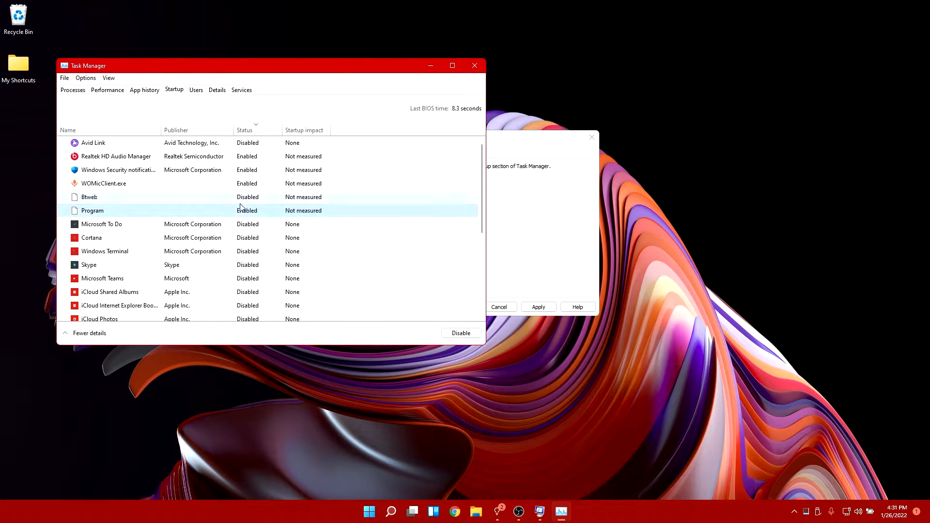
click(458, 336)
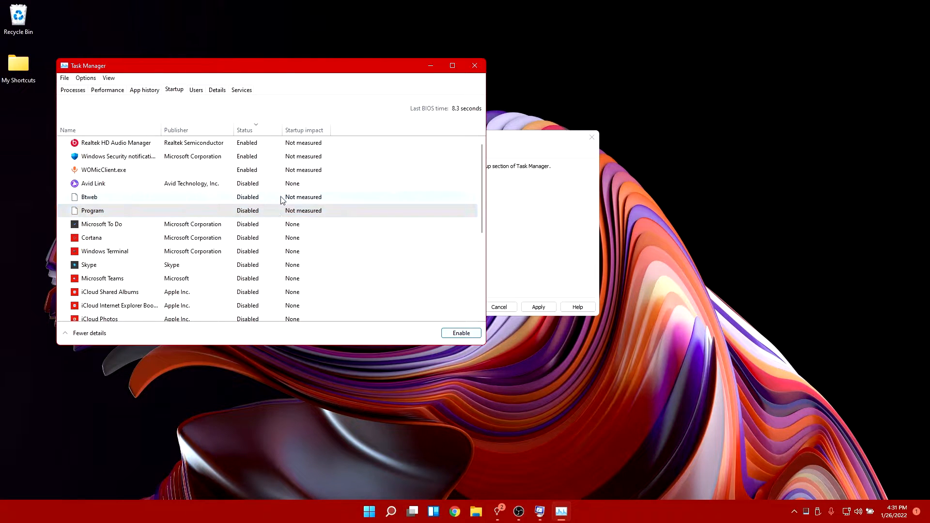
- Review the startup entries for Microsoft To Do, Cortana and Windows Terminal, and close Task Manager
click(235, 227)
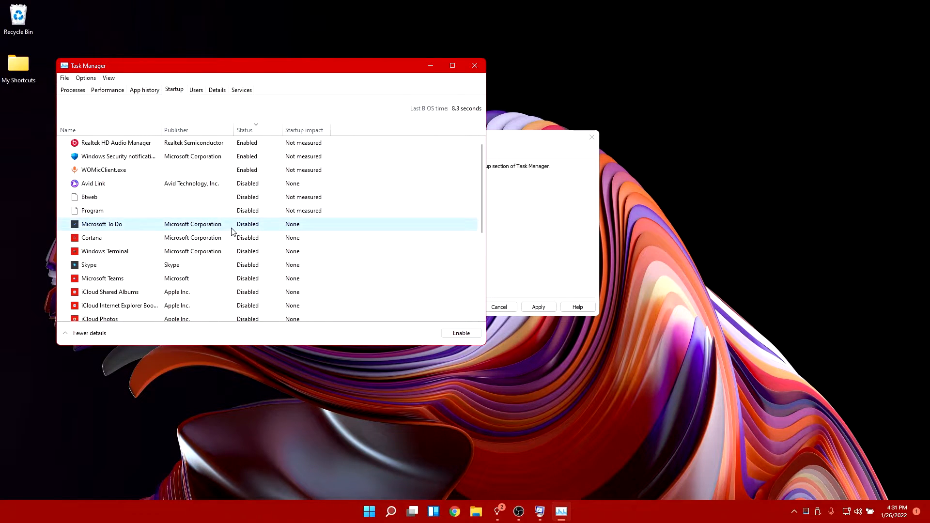
click(225, 239)
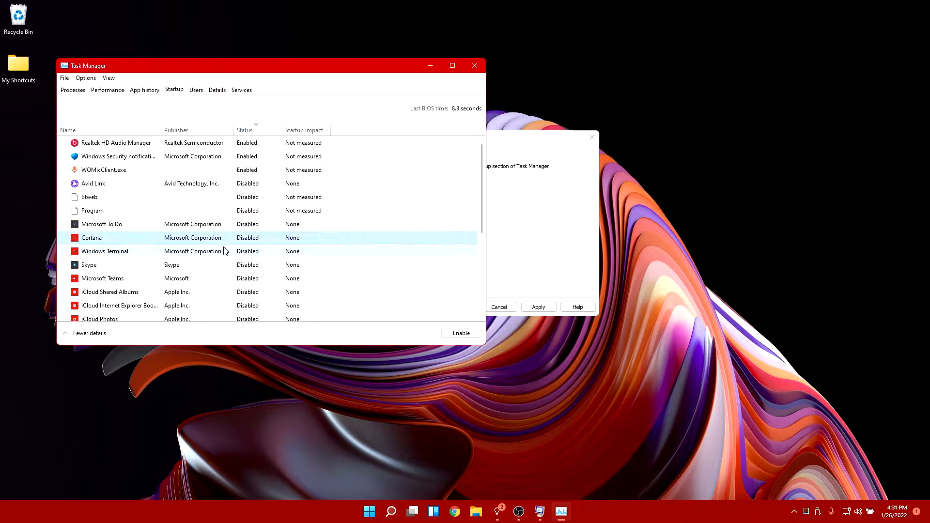
click(213, 253)
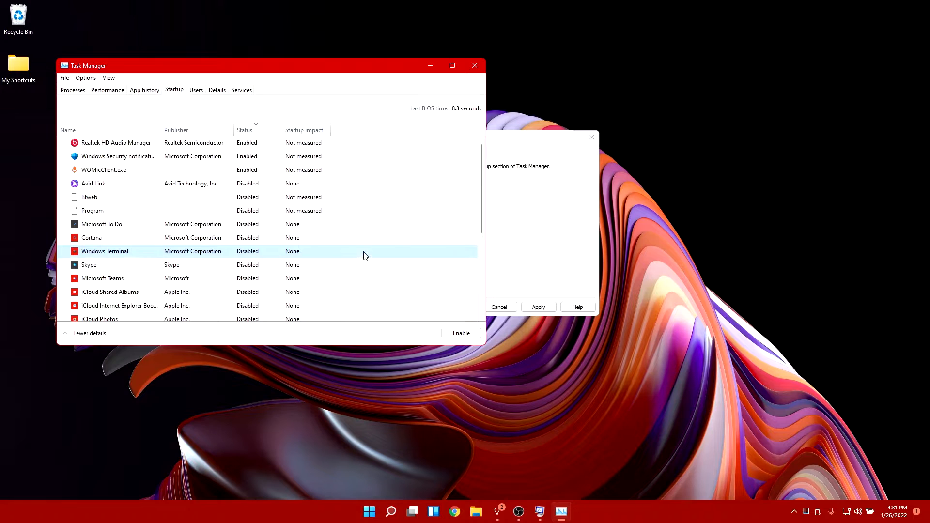
scroll(365, 255, down, 2)
scroll(269, 235, up, 2)
click(476, 65)
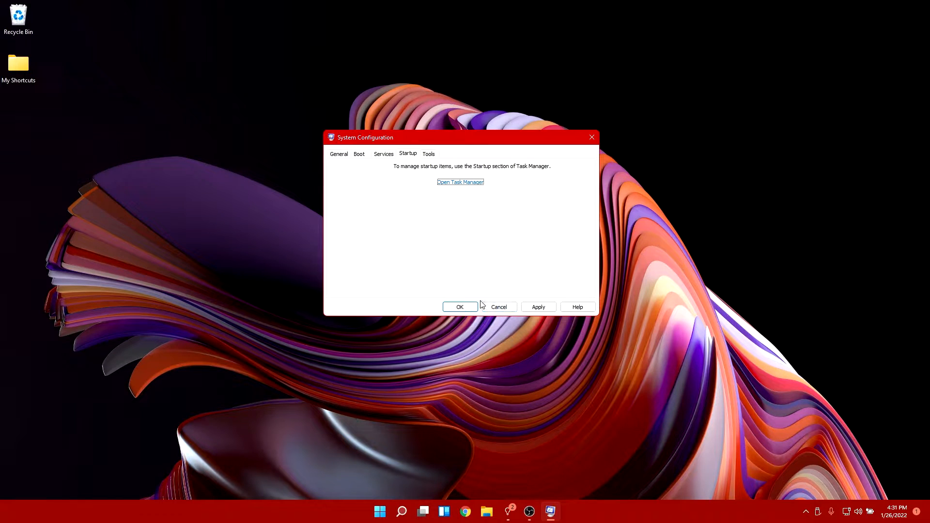
- Apply the System Configuration changes and exit without restarting the computer
click(535, 308)
click(463, 307)
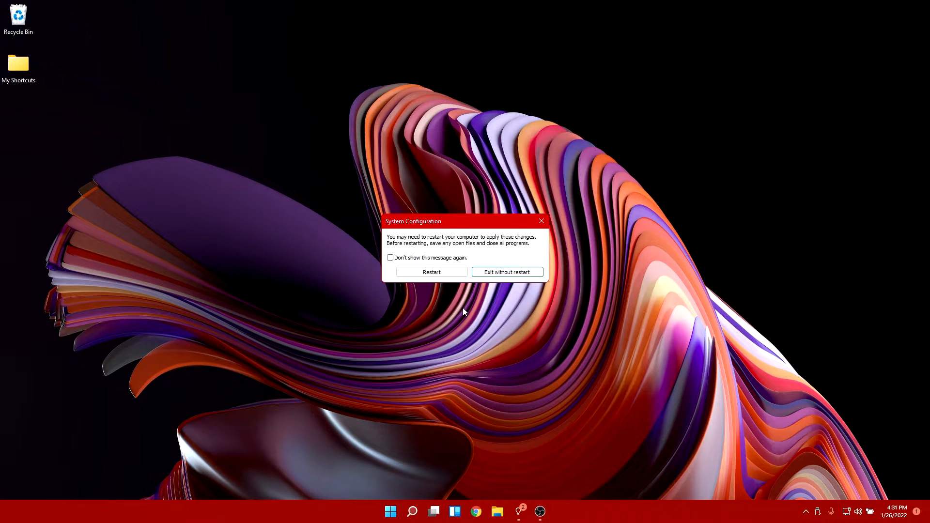
click(487, 273)
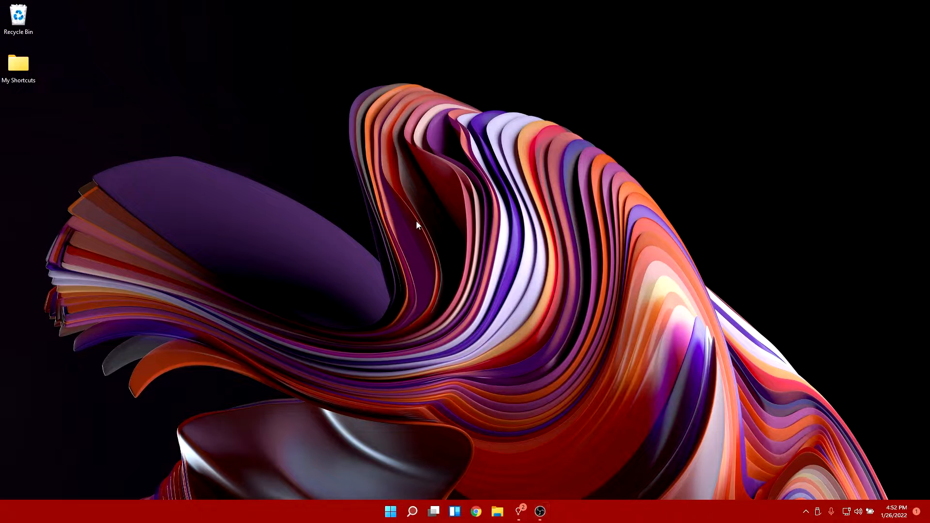
- Open the advanced system settings through the properties of This PC, and close the Settings window
click(413, 240)
key(super+e)
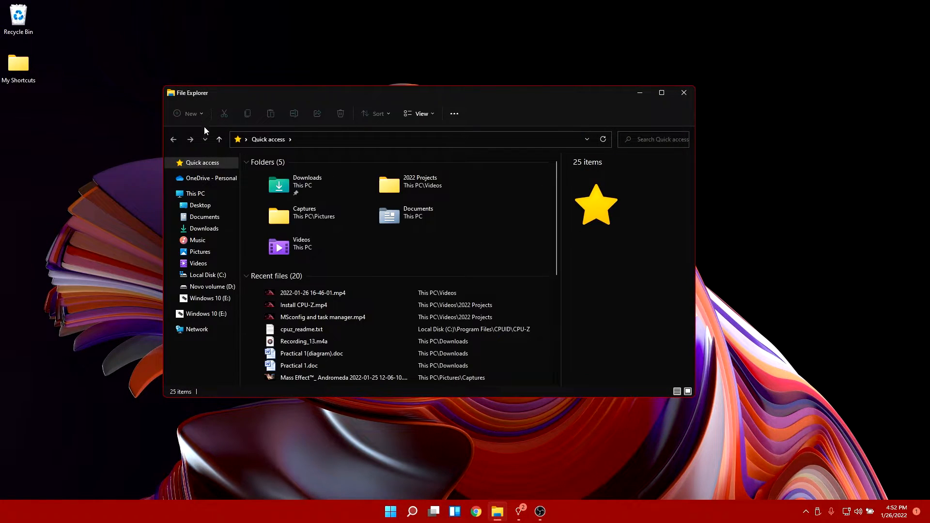
right_click(203, 194)
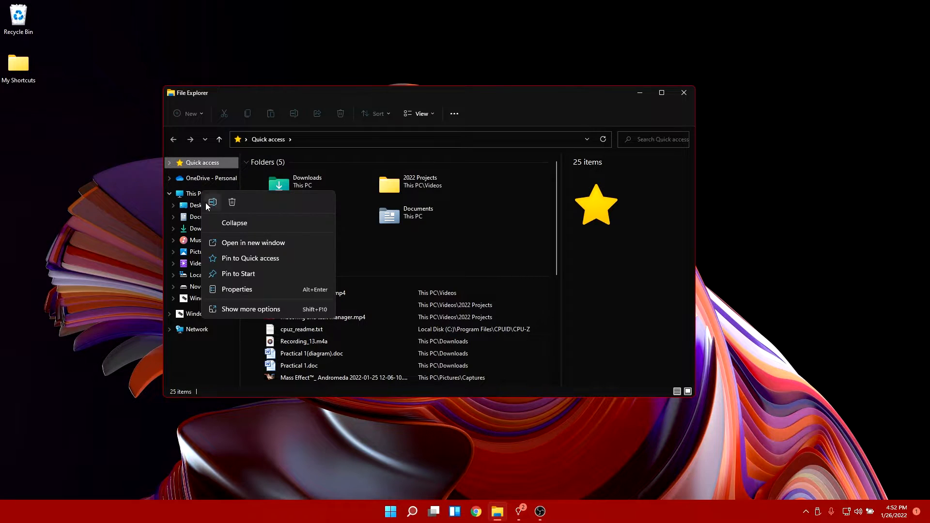
click(246, 309)
click(255, 318)
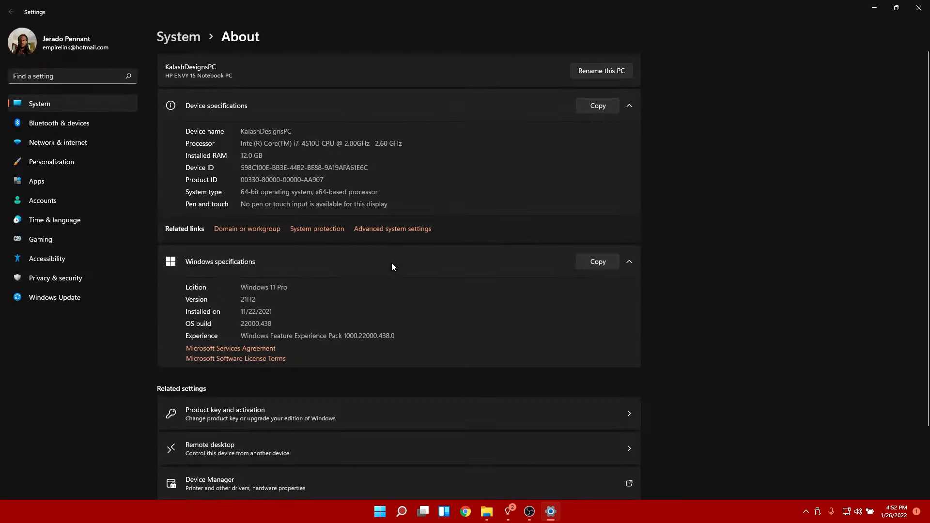
click(383, 230)
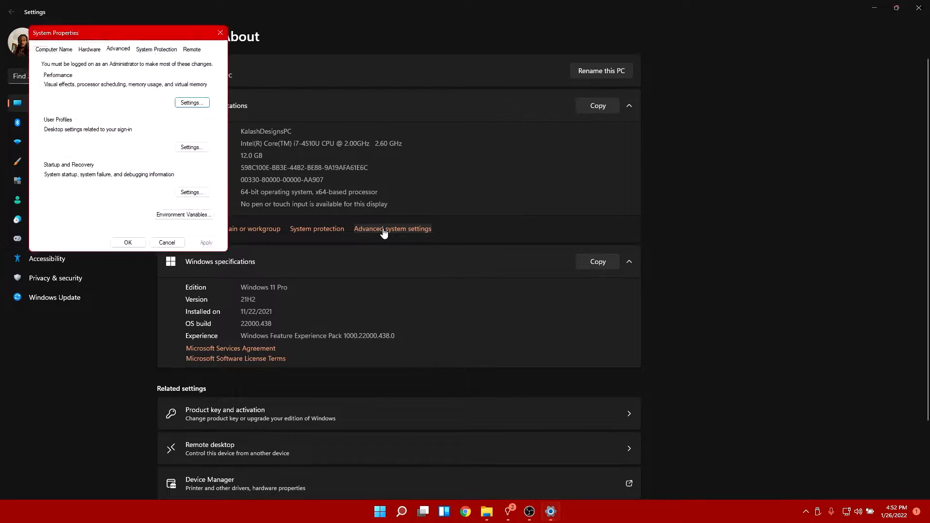
click(919, 8)
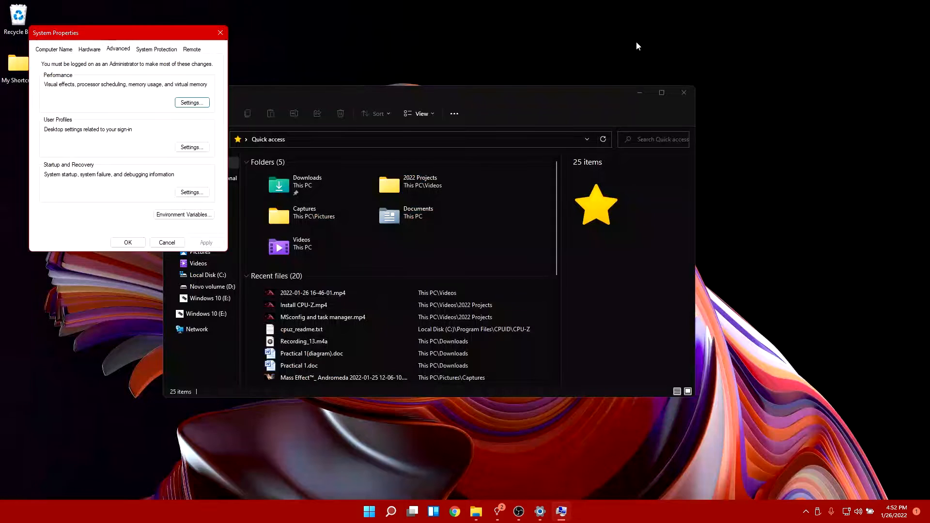
drag(160, 36, 416, 132)
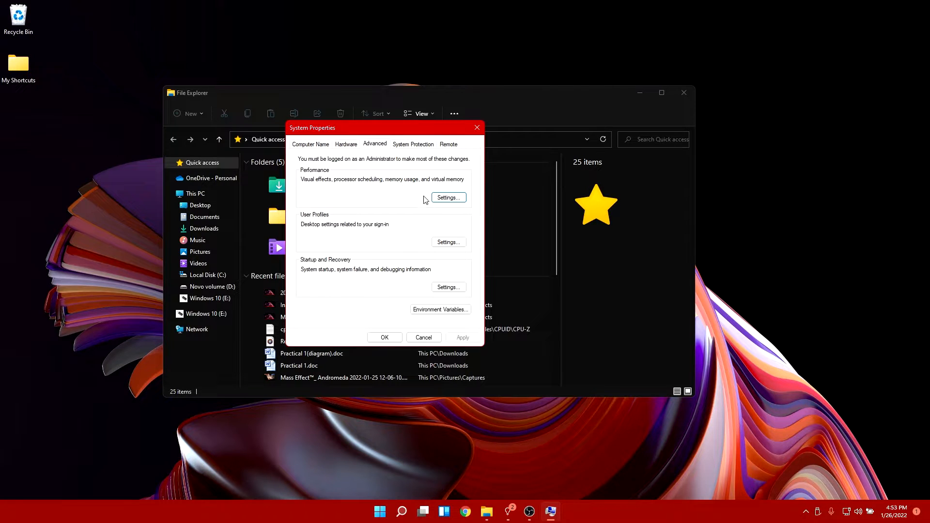
- Set the Windows visual effects to Adjust for best performance in Performance Options, and close File Explorer
click(446, 198)
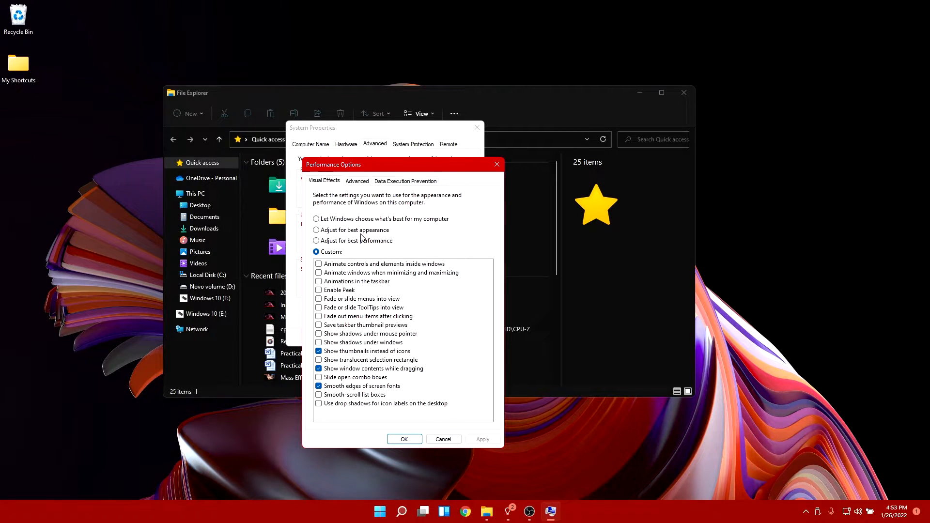
click(343, 232)
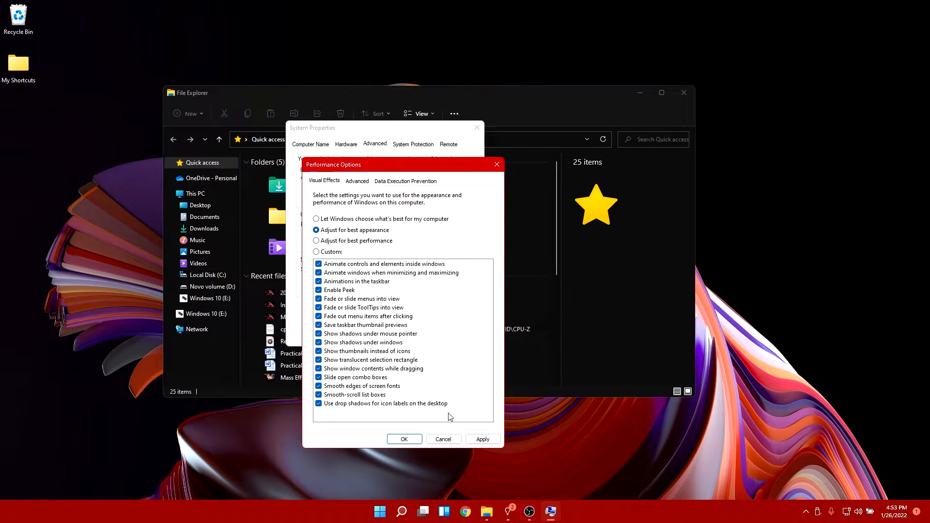
click(329, 242)
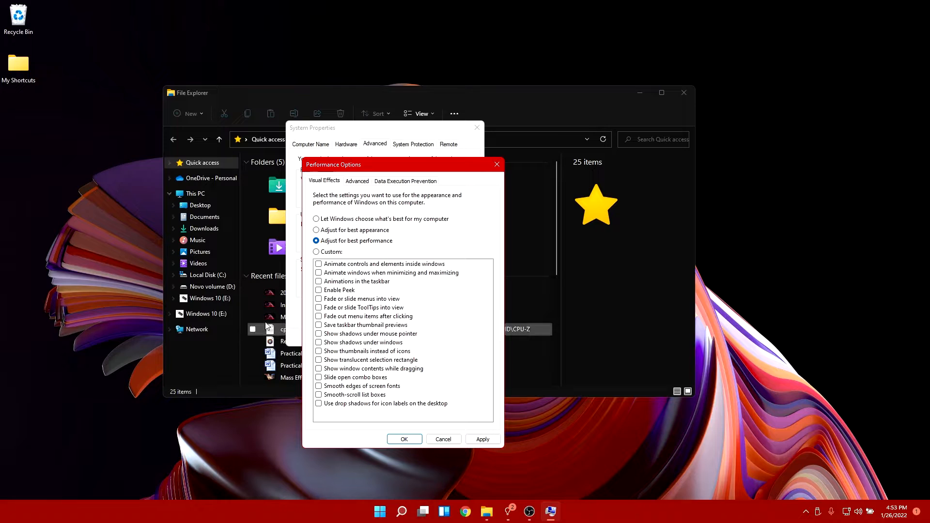
key(alt+Tab)
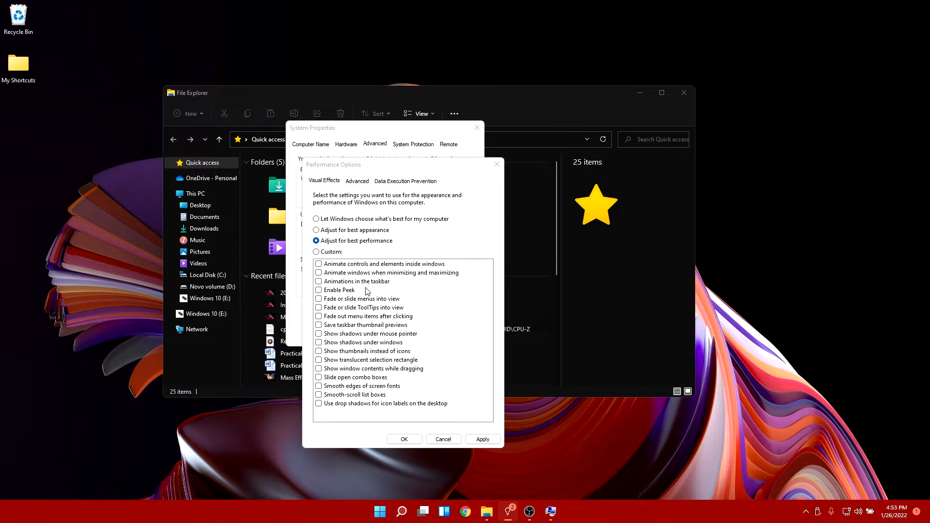
click(684, 94)
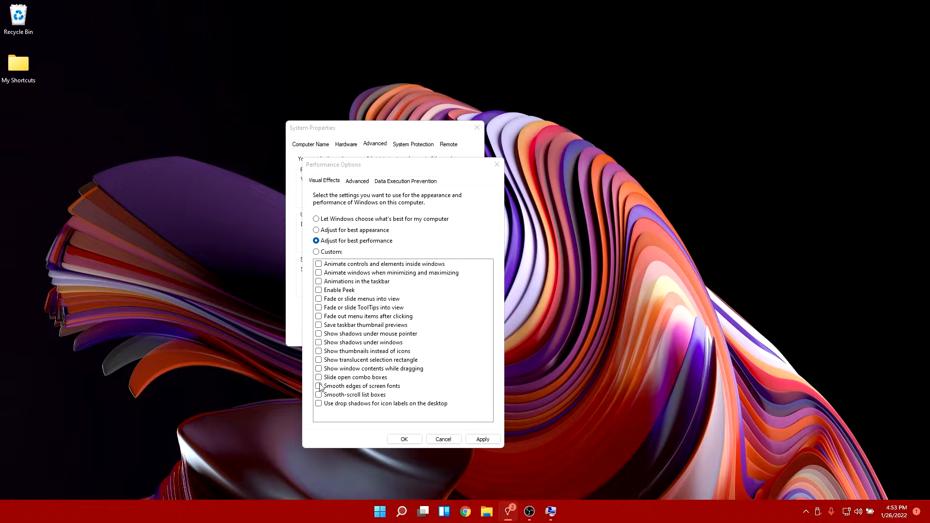
- Enable showing window contents while dragging, smooth edges of screen fonts and thumbnails instead of icons, and apply these visual effects
click(380, 369)
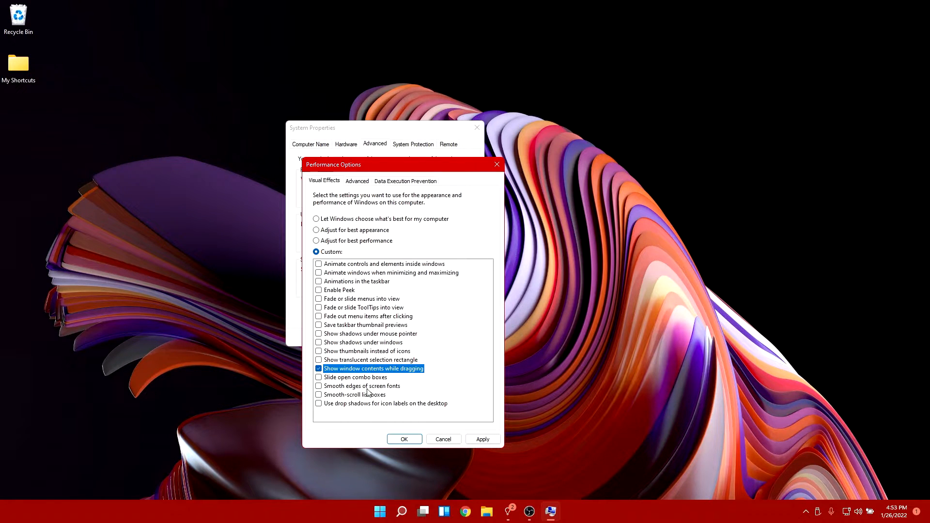
click(365, 387)
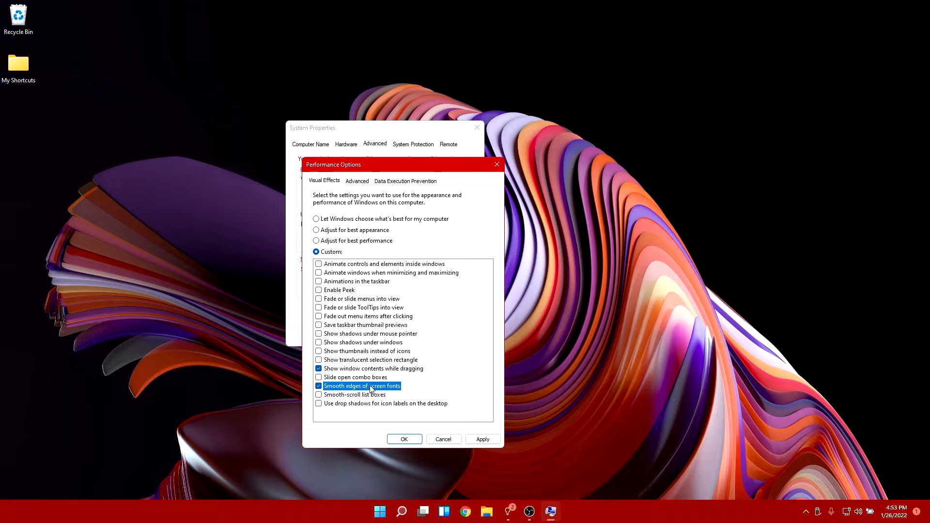
click(367, 352)
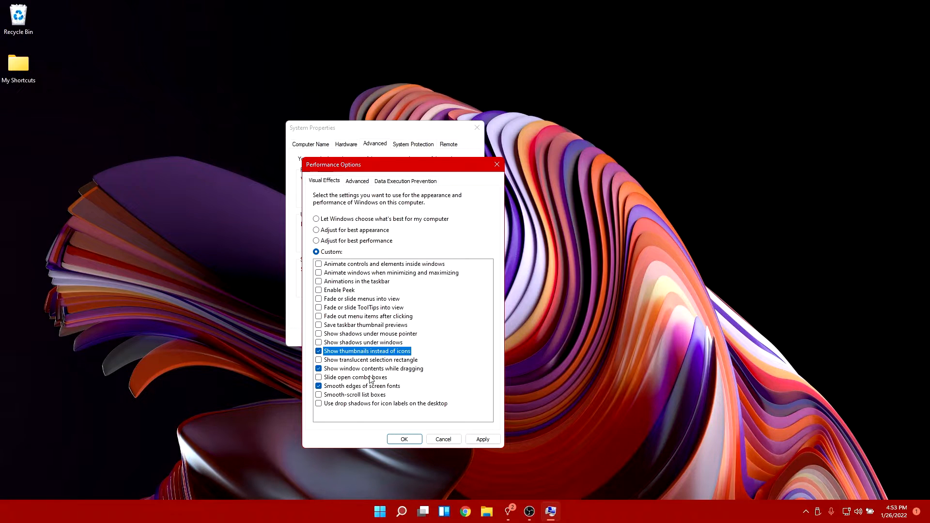
click(482, 440)
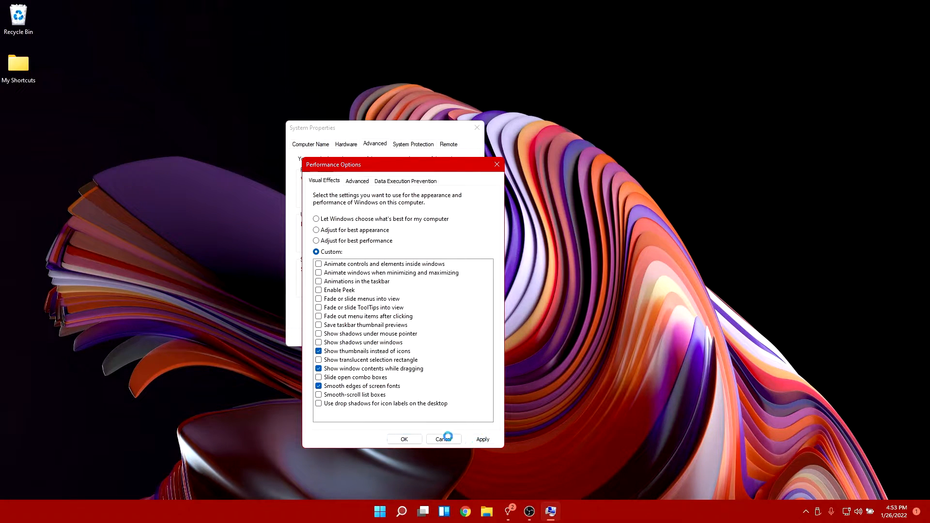
click(404, 439)
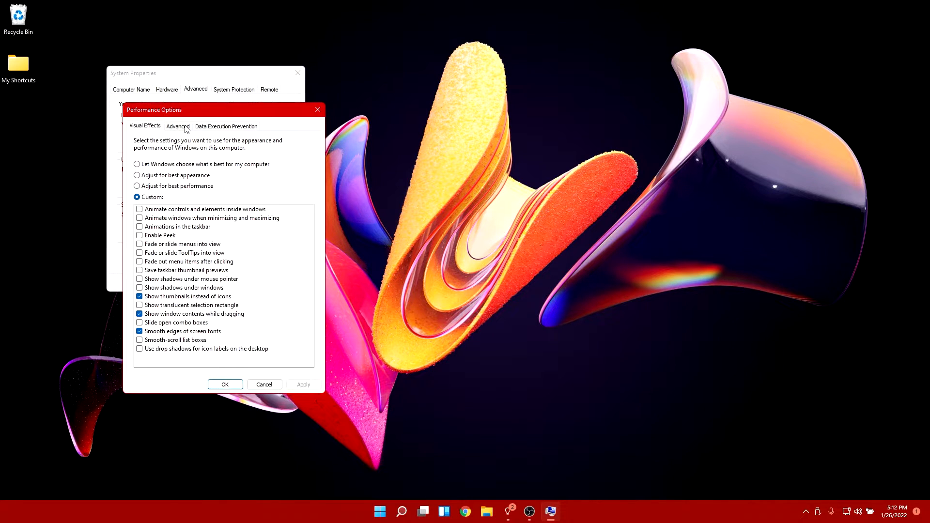
- Turn off automatic paging file management for all drives in the Virtual Memory settings, and confirm the change
click(186, 128)
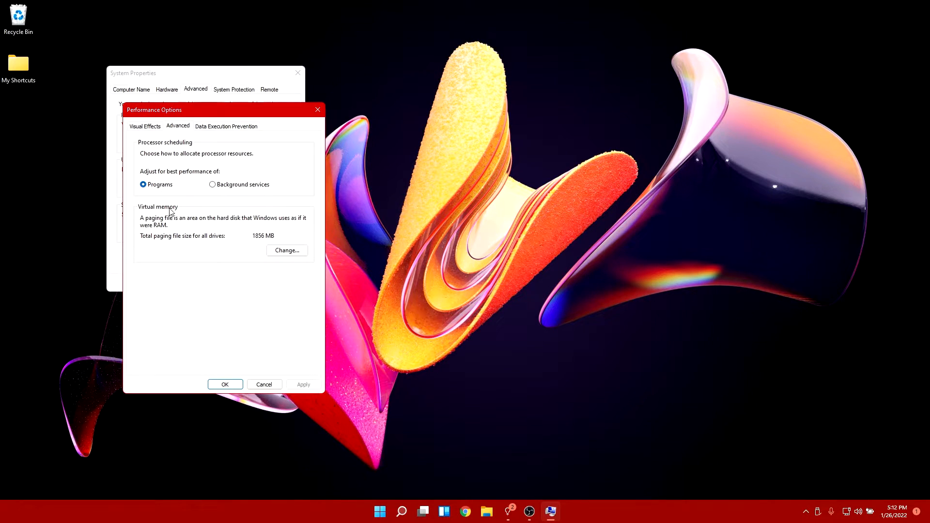
click(287, 251)
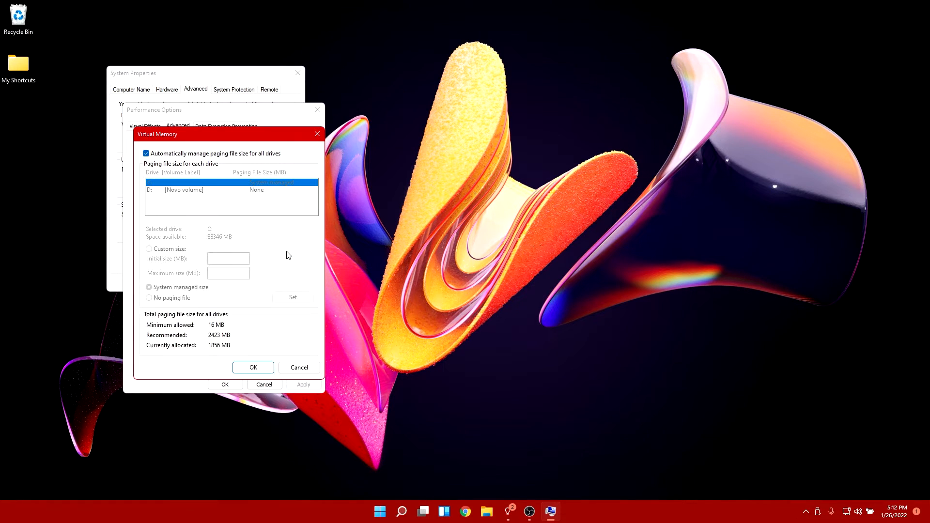
click(147, 153)
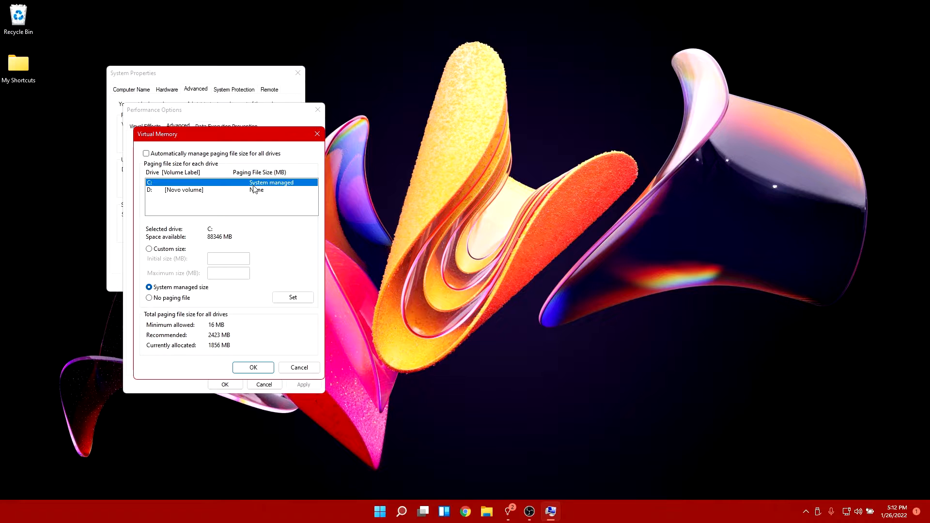
click(251, 368)
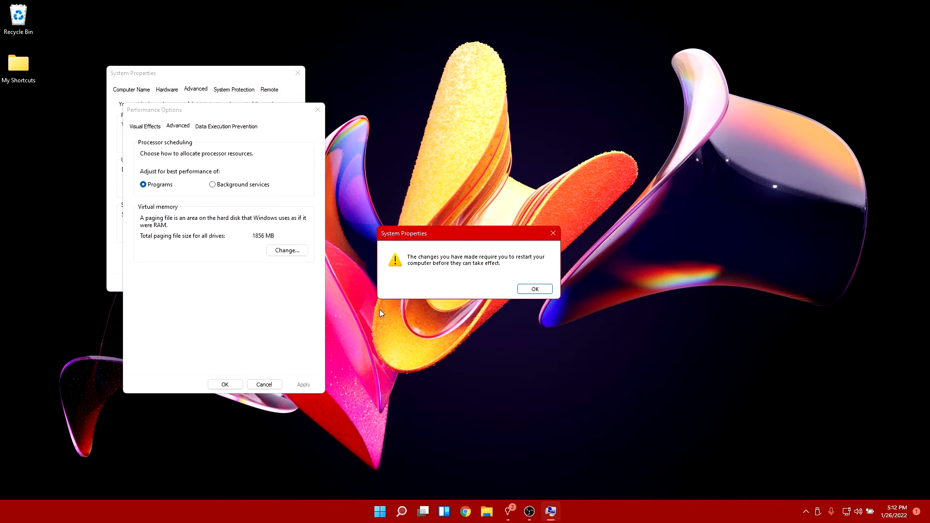
click(535, 289)
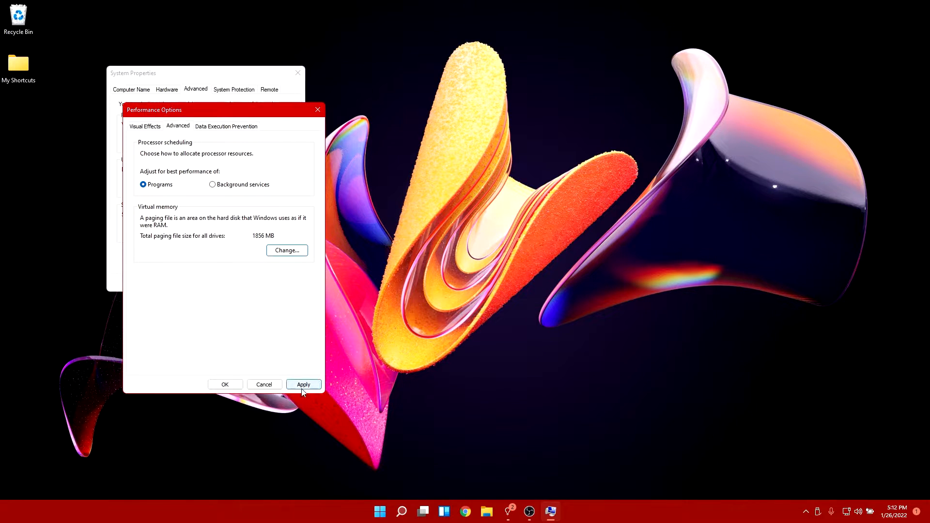
- Confirm and close Performance Options and System Properties, choosing to restart the computer later
click(219, 385)
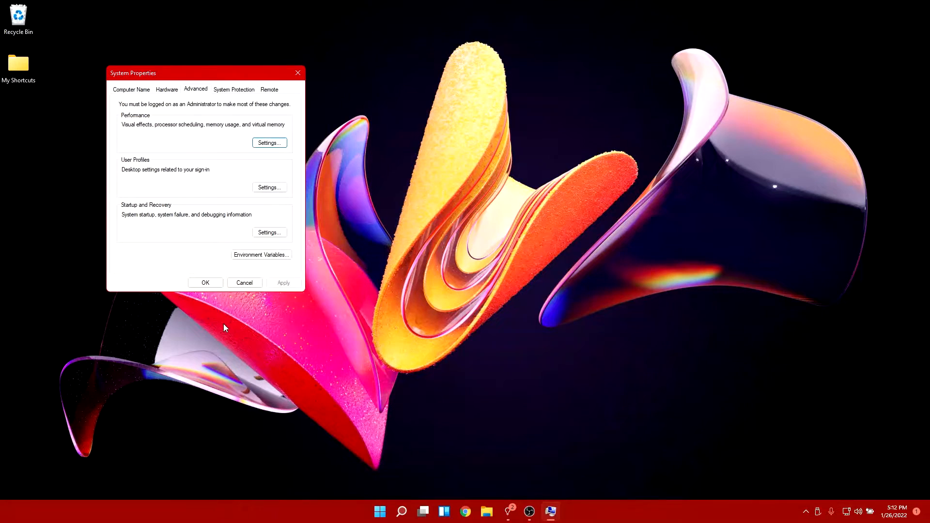
click(206, 283)
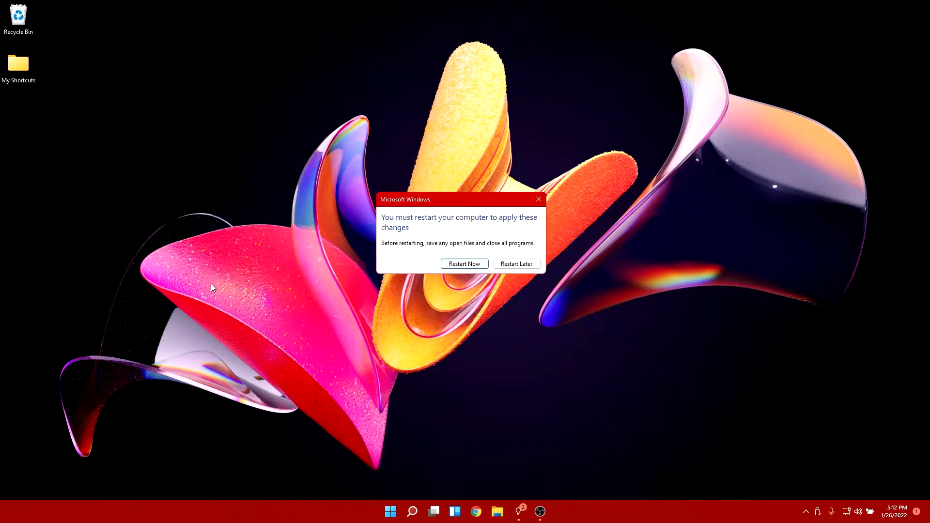
click(511, 265)
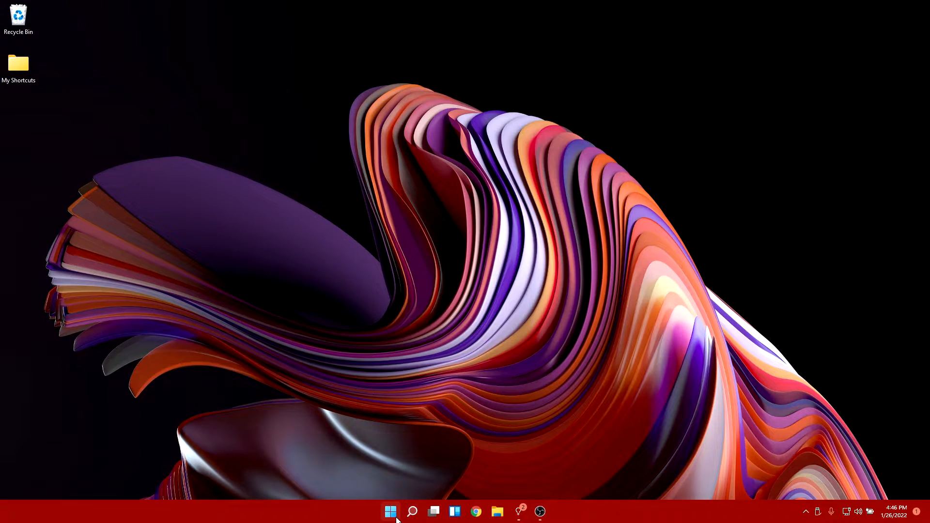
- Search for and open Control Panel
click(389, 510)
text(control)
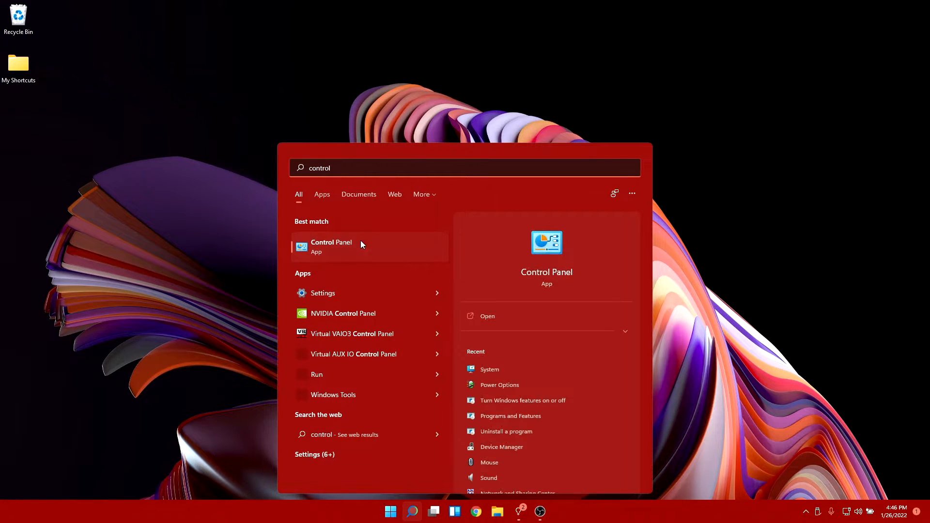
click(321, 244)
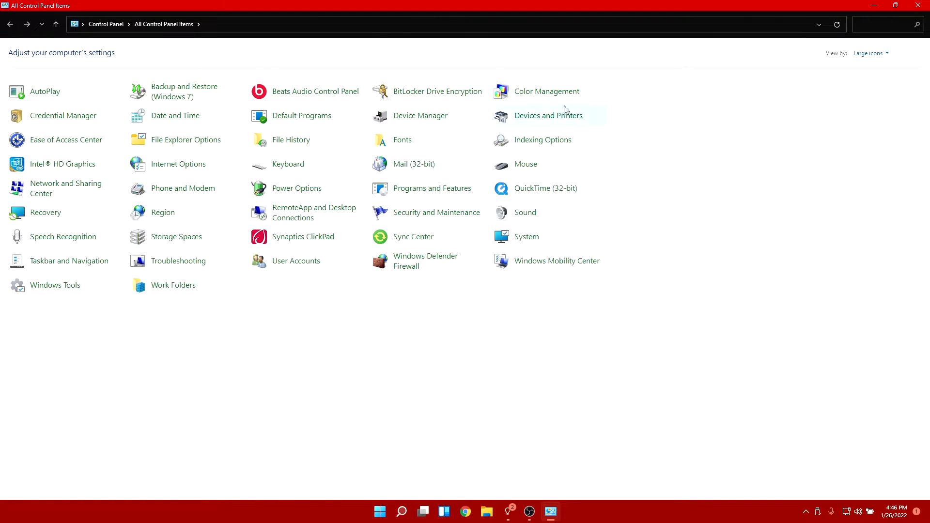
- Switch the Control Panel view to Category and back to Large icons
click(874, 54)
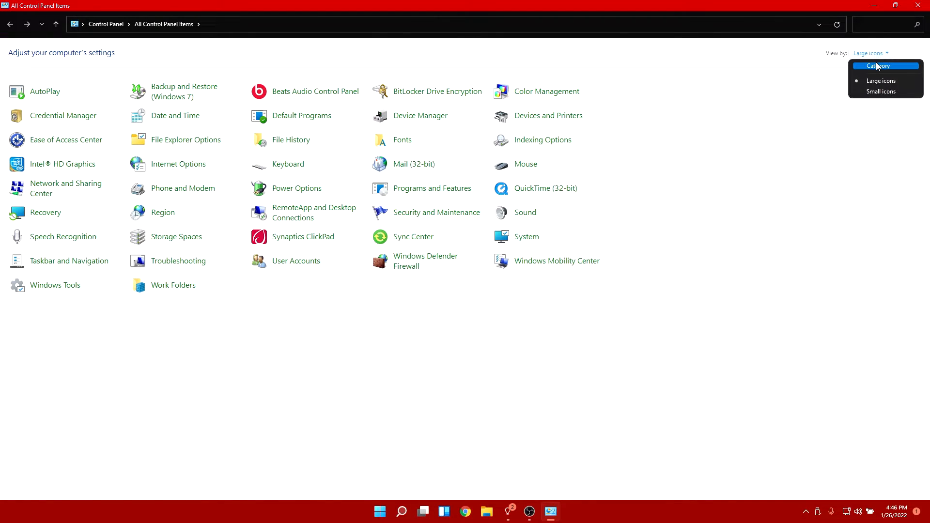
click(877, 65)
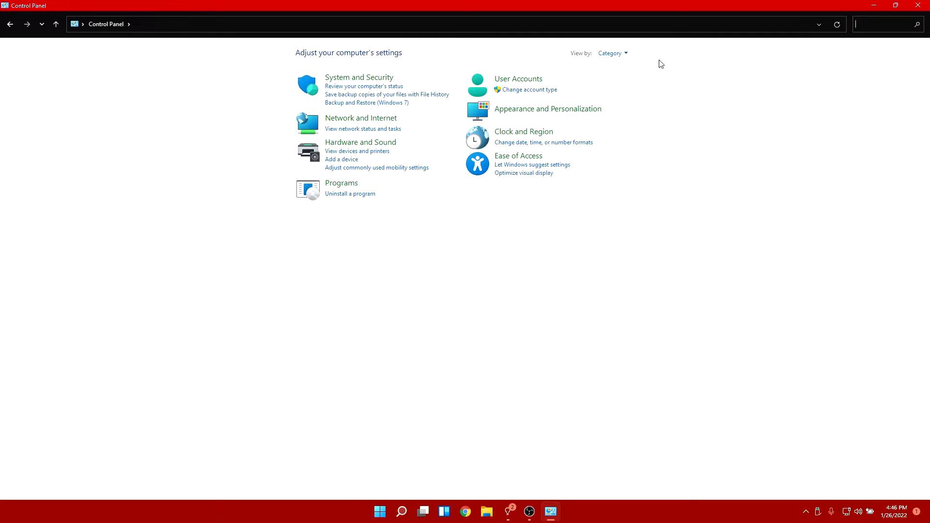
click(624, 53)
click(629, 81)
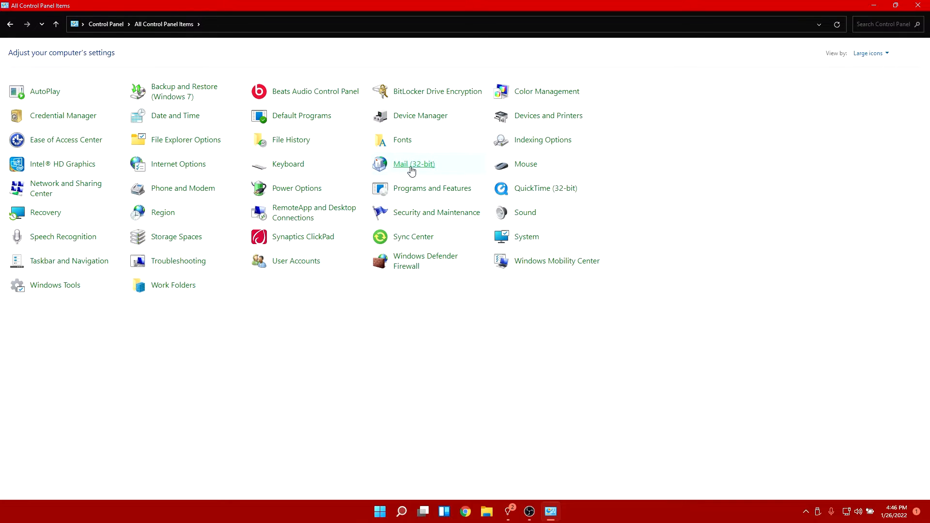
- Start a new power plan in Power Options based on High performance and name it Performance
click(309, 190)
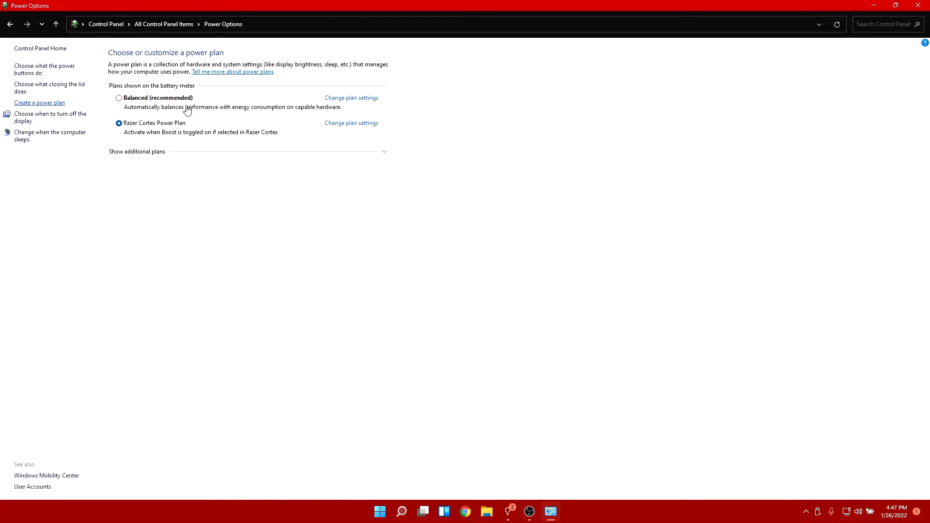
click(43, 104)
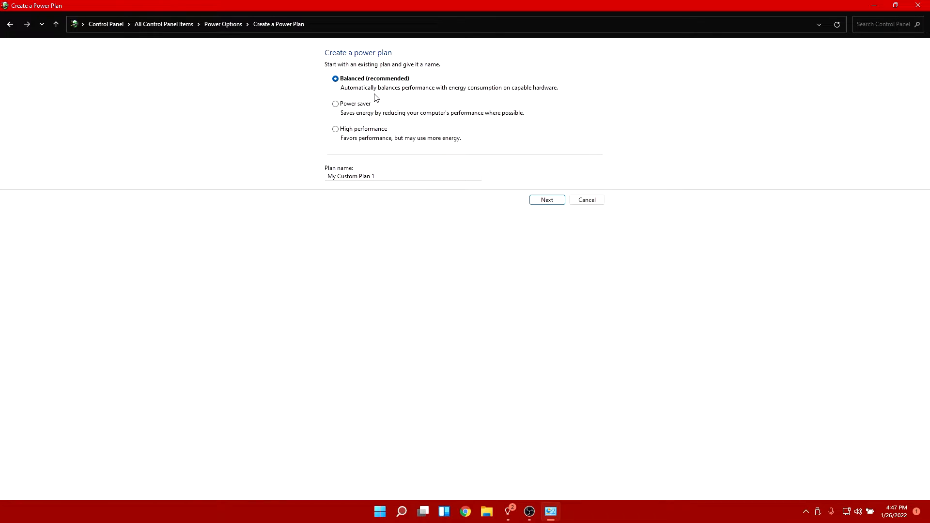
click(335, 129)
click(329, 176)
drag(387, 177, 298, 174)
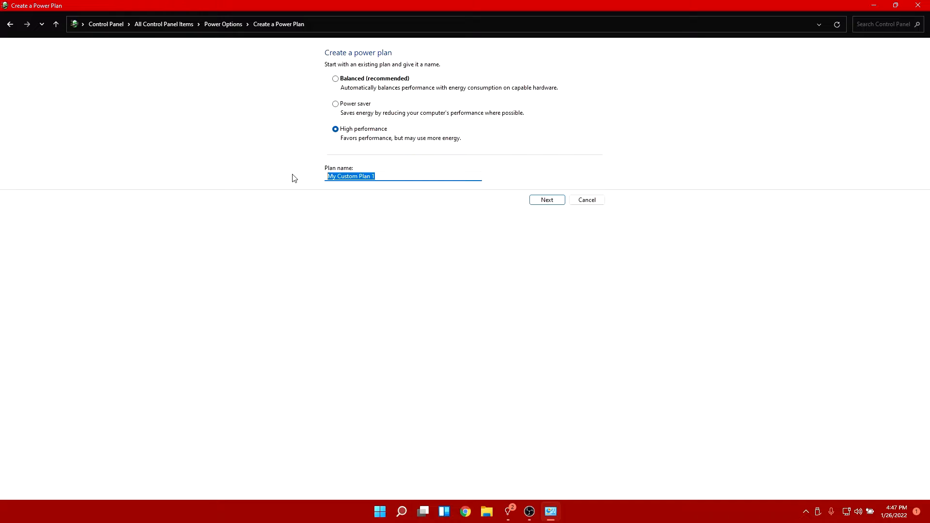
text(Performance)
click(547, 201)
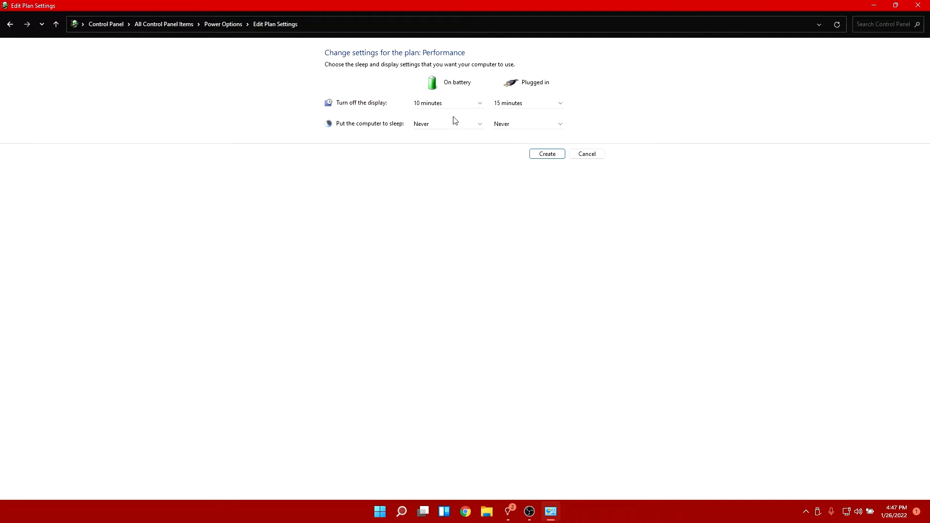
- Choose the display turn-off times on battery and plugged in for the Performance plan, and create it as the active plan
click(446, 103)
click(436, 222)
click(527, 104)
click(506, 223)
click(547, 154)
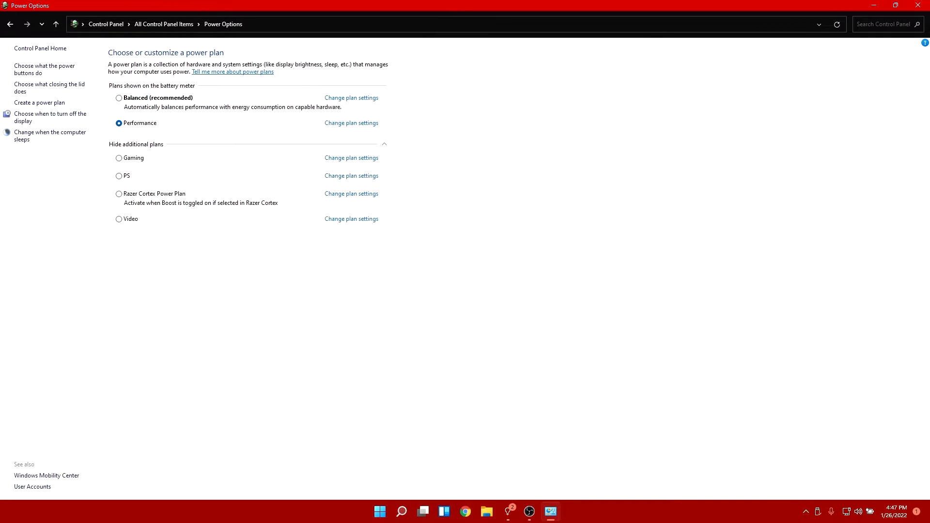
click(166, 99)
click(119, 124)
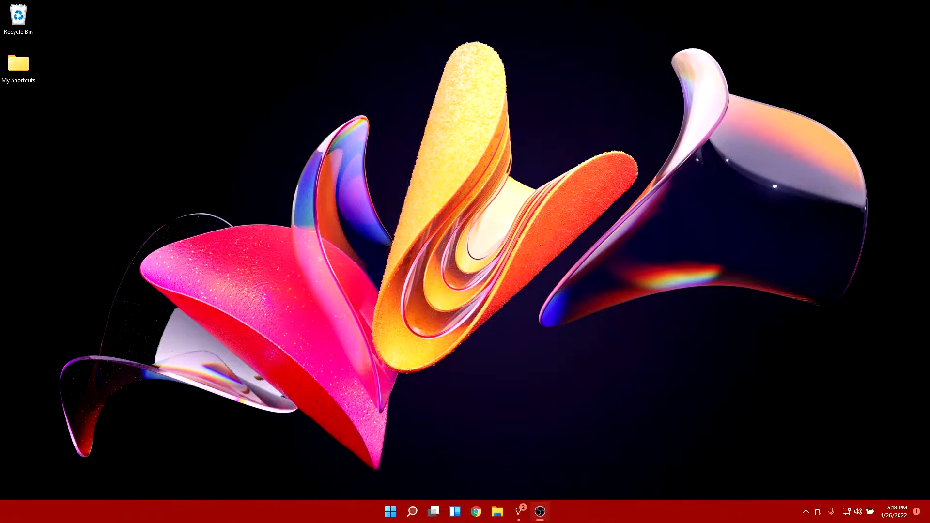
- Open Windows Settings and go to the list of installed apps in Apps & features
click(391, 511)
click(349, 269)
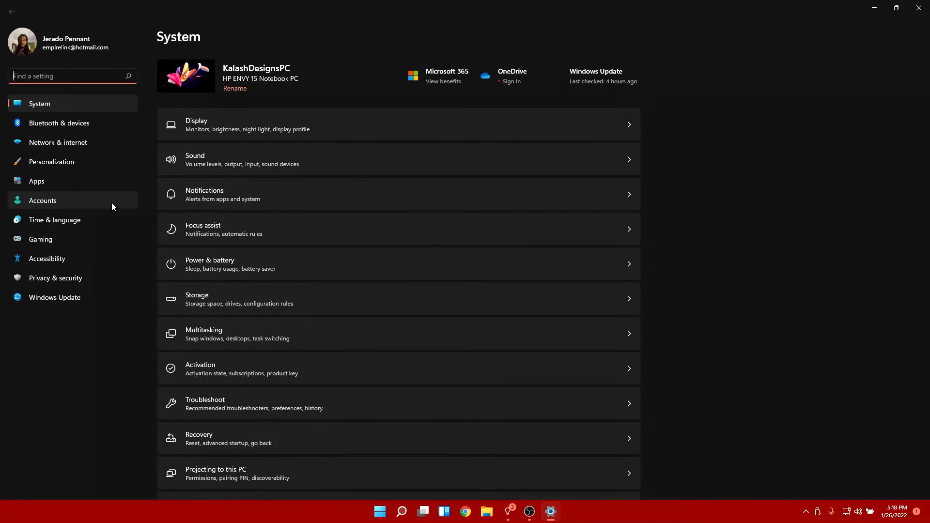
click(73, 181)
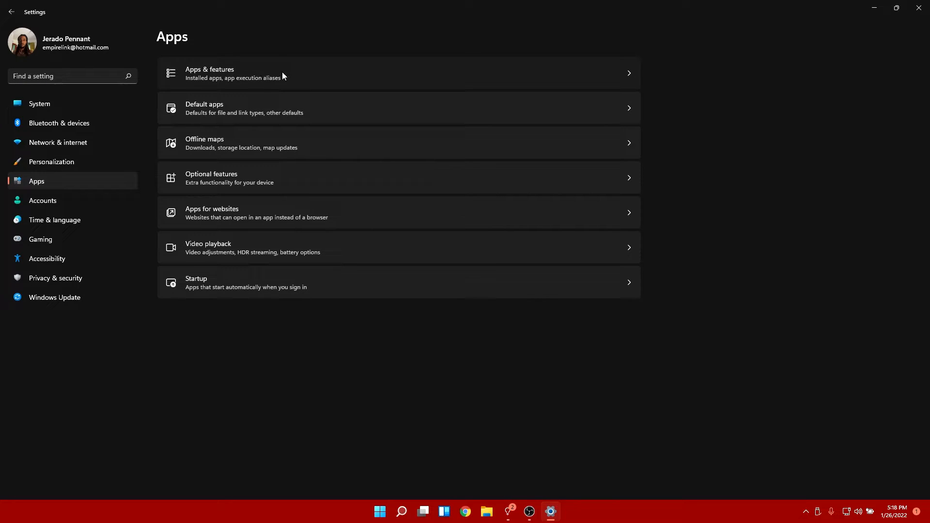
click(282, 71)
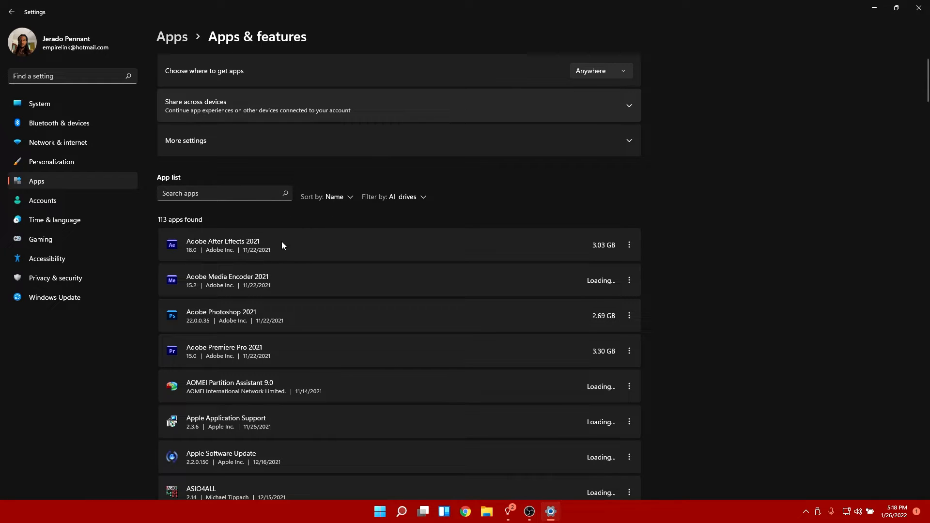
- Examine the list of installed apps for programs that are no longer needed
scroll(418, 253, down, 3)
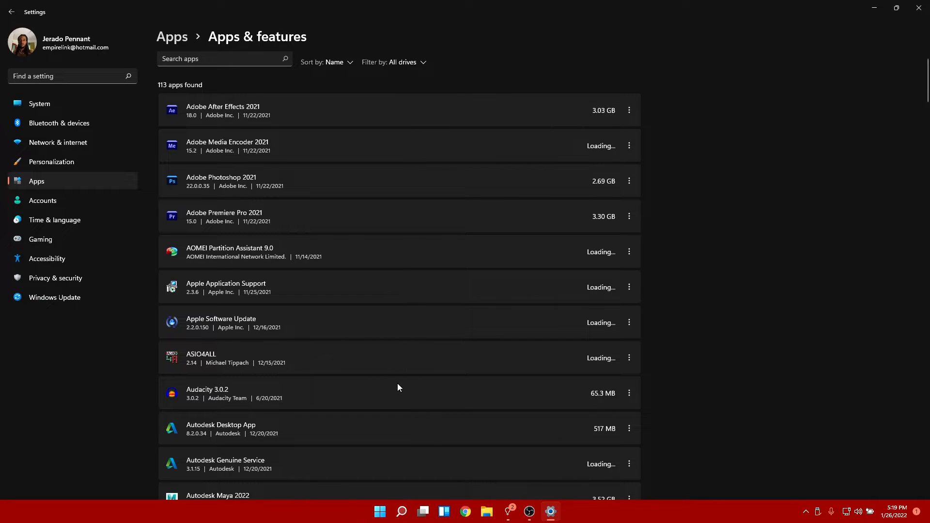
scroll(448, 311, down, 4)
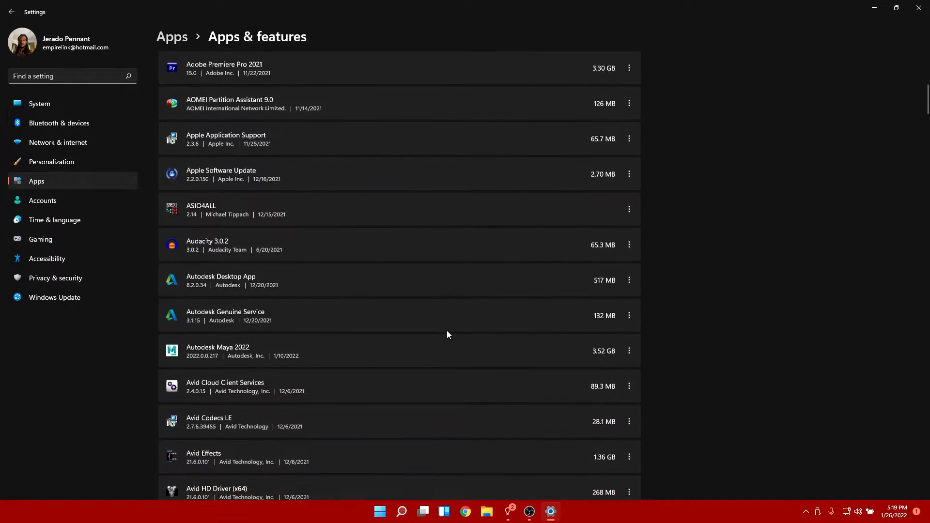
scroll(447, 331, down, 4)
scroll(496, 219, down, 10)
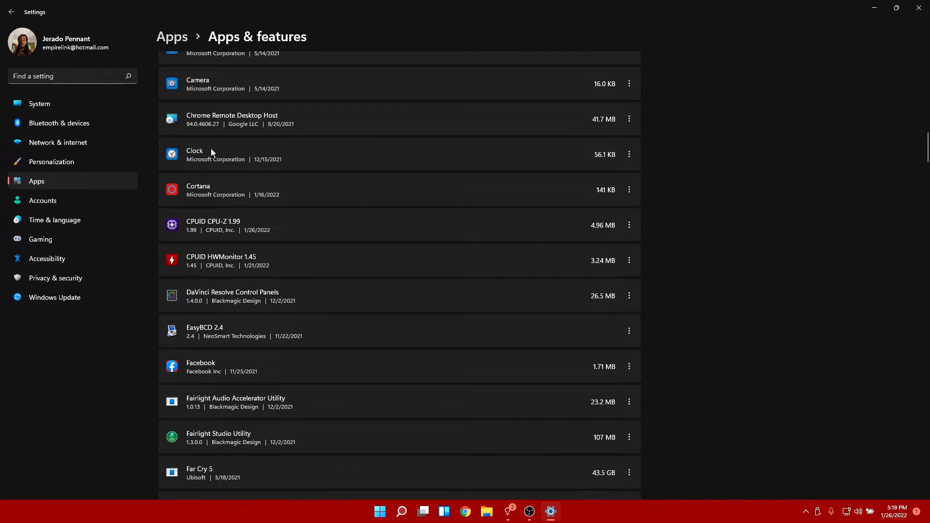
scroll(344, 287, down, 4)
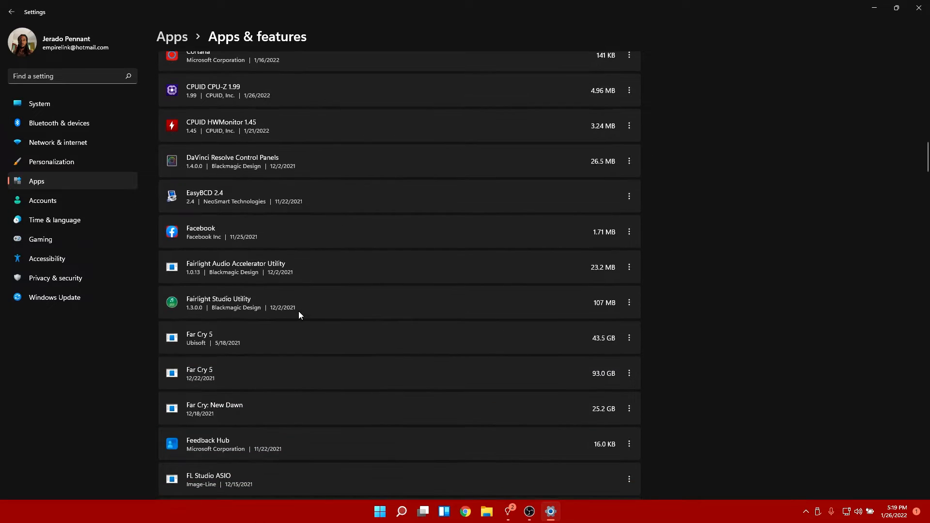
scroll(273, 281, down, 5)
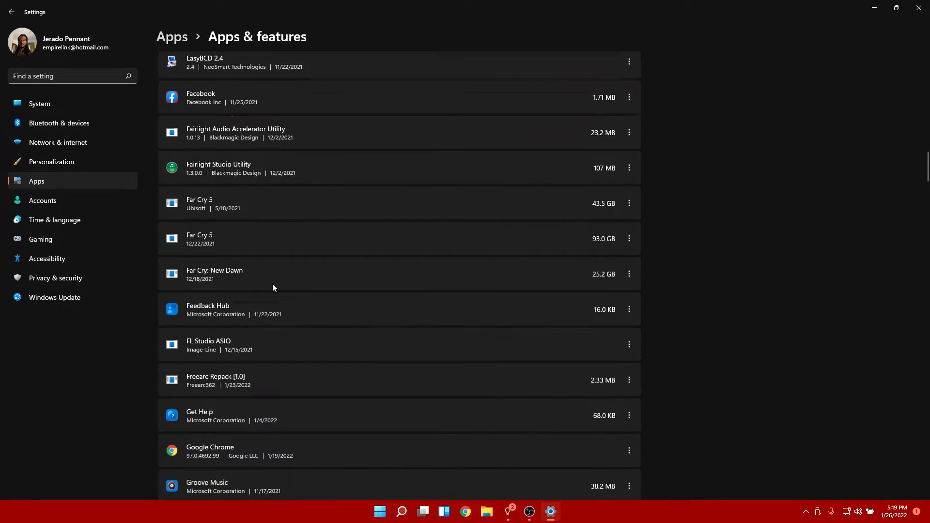
scroll(272, 289, down, 2)
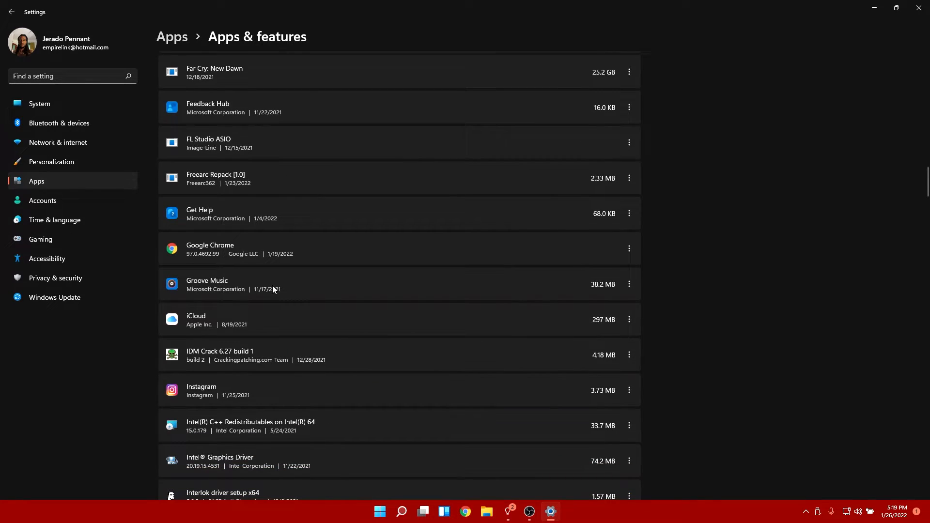
scroll(272, 289, down, 4)
scroll(437, 275, up, 13)
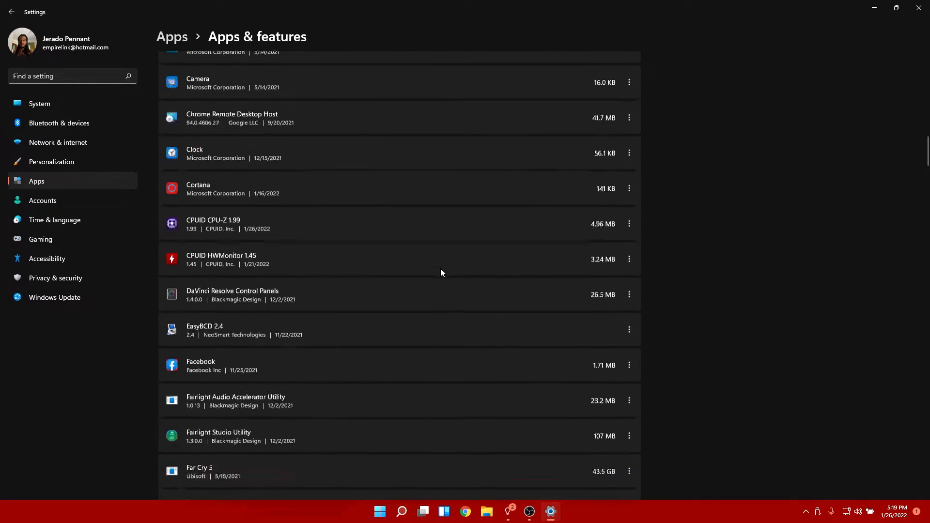
scroll(441, 268, up, 15)
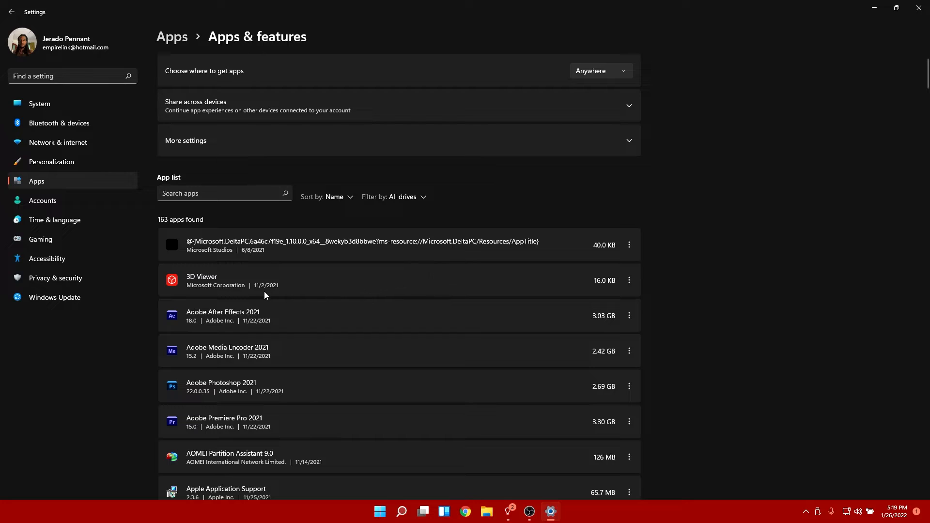
- Uninstall the 3D Viewer app
click(629, 280)
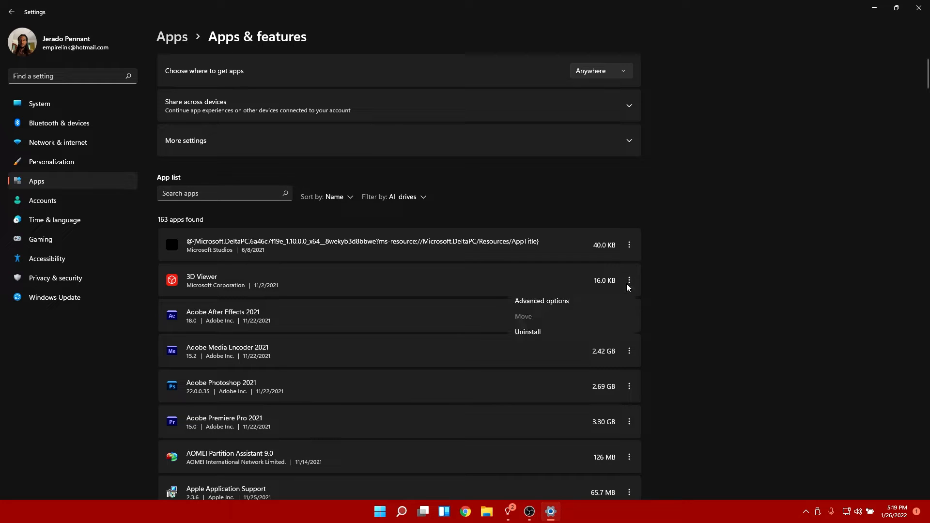
click(544, 333)
click(615, 331)
- Find Blackmagic RAW Common Components in the installed apps list and uninstall it
scroll(393, 264, down, 5)
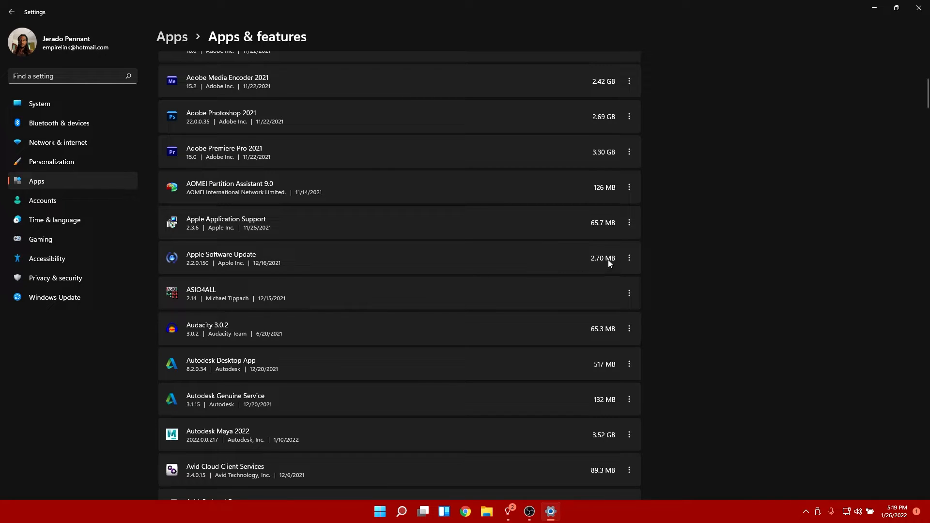
scroll(559, 263, down, 4)
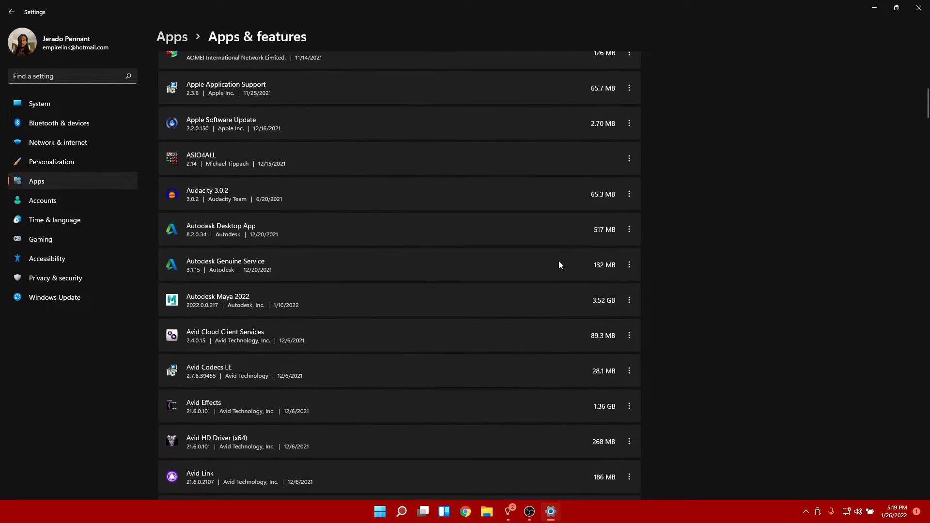
scroll(559, 262, down, 4)
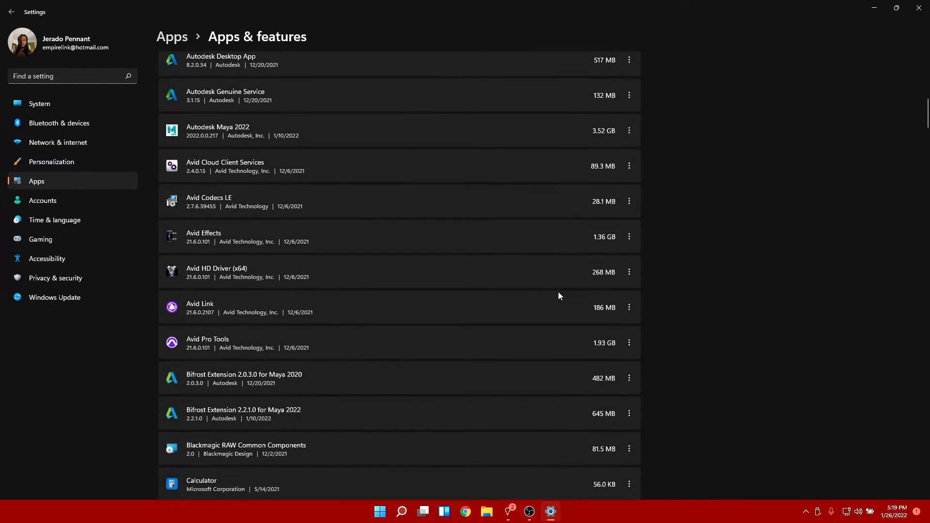
scroll(558, 301, down, 2)
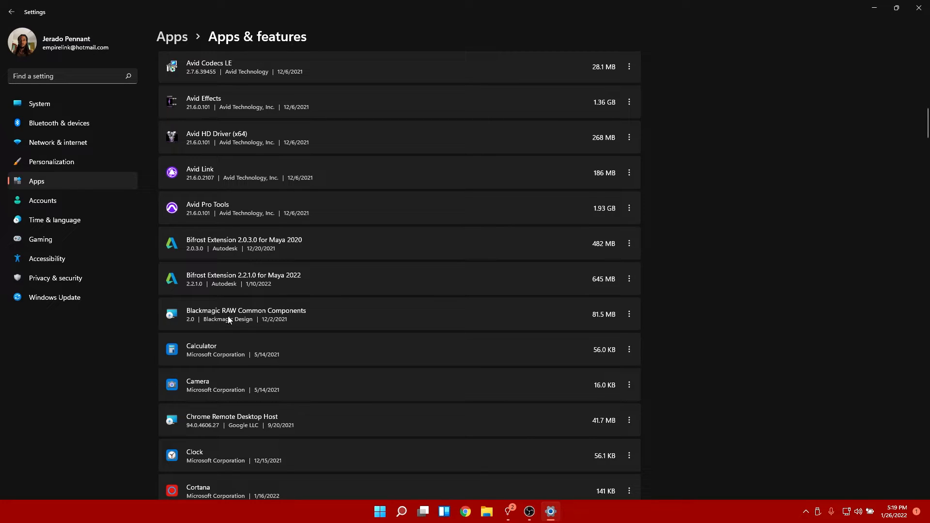
click(628, 315)
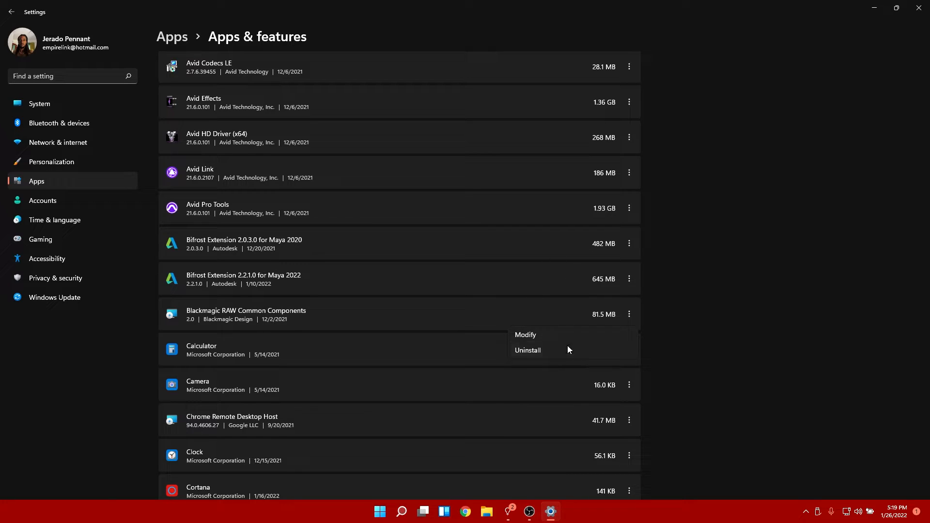
click(543, 350)
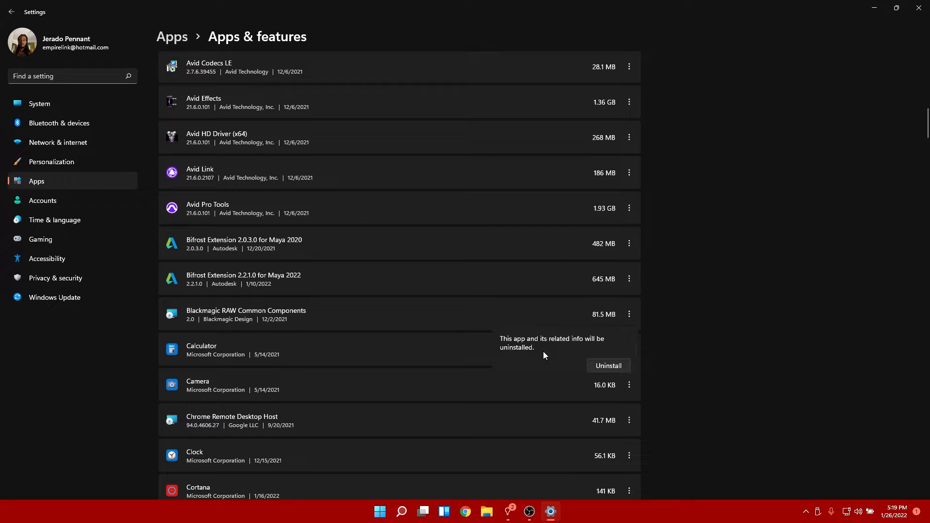
click(605, 365)
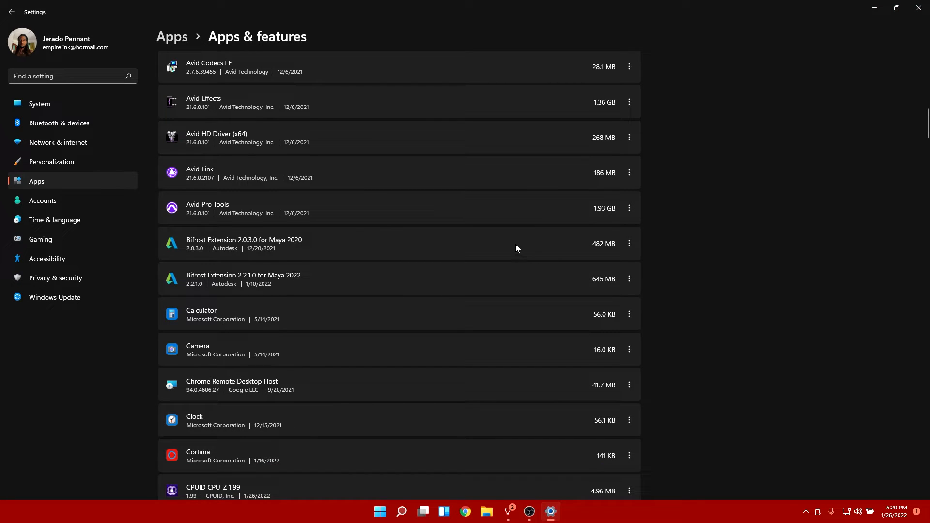
- Go to the Storage page of the System settings and open the advanced storage settings
scroll(584, 242, up, 10)
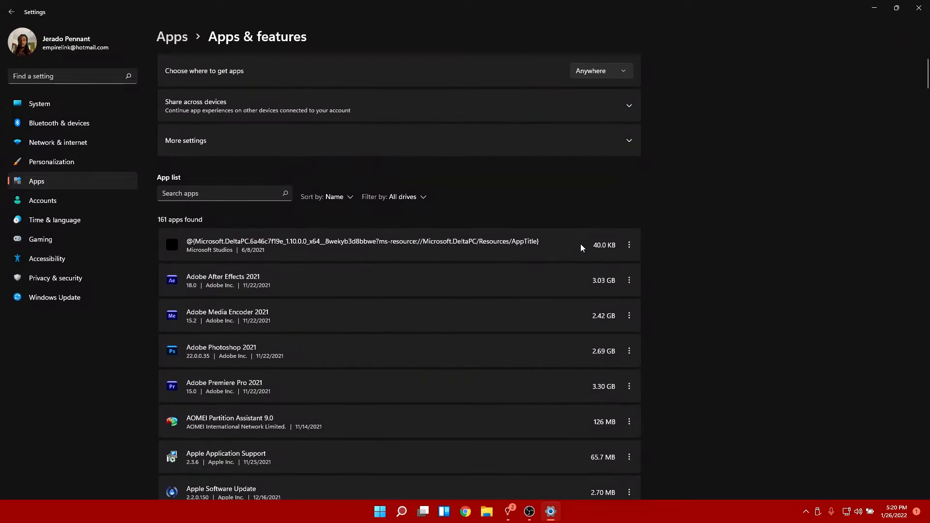
scroll(350, 233, down, 2)
scroll(298, 176, up, 3)
click(89, 102)
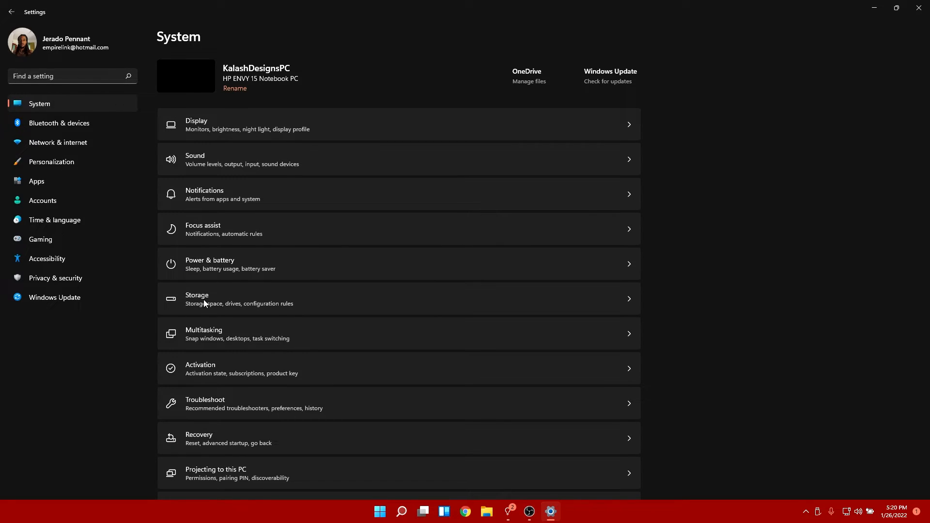
click(203, 300)
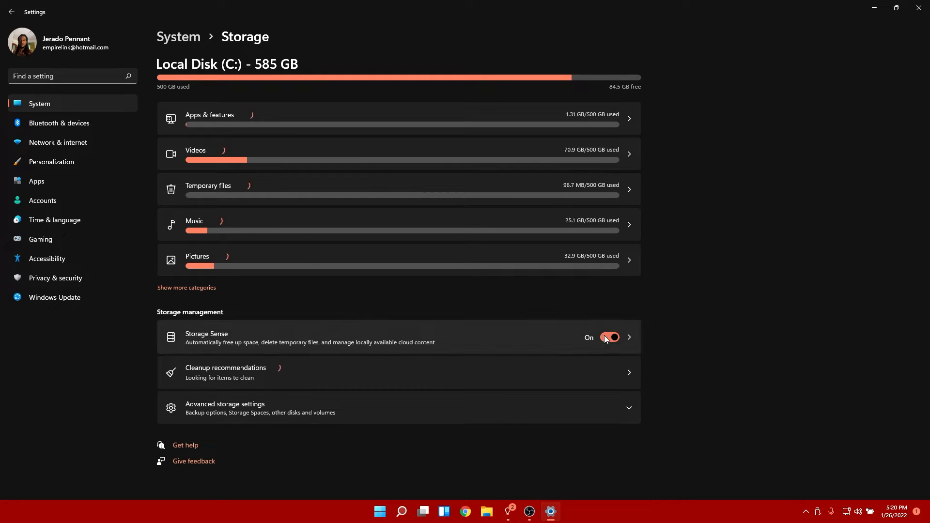
click(242, 404)
scroll(402, 390, down, 3)
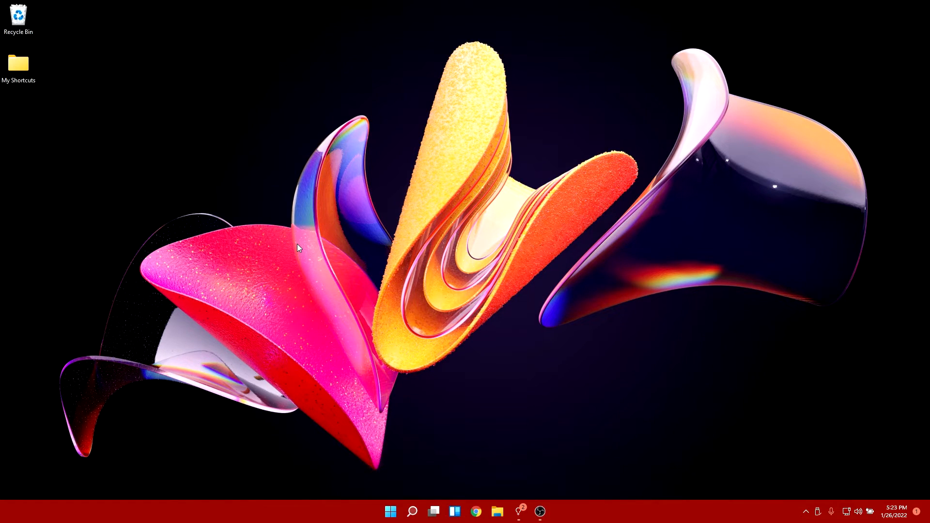
- Switch to File Explorer and open the properties of Local Disk (C:) from This PC
key(super+i)
key(super+e)
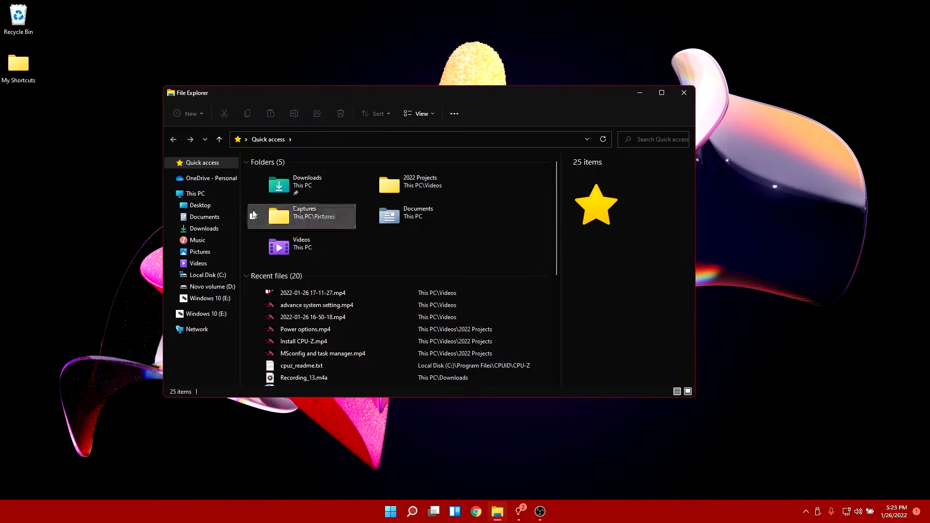
click(191, 195)
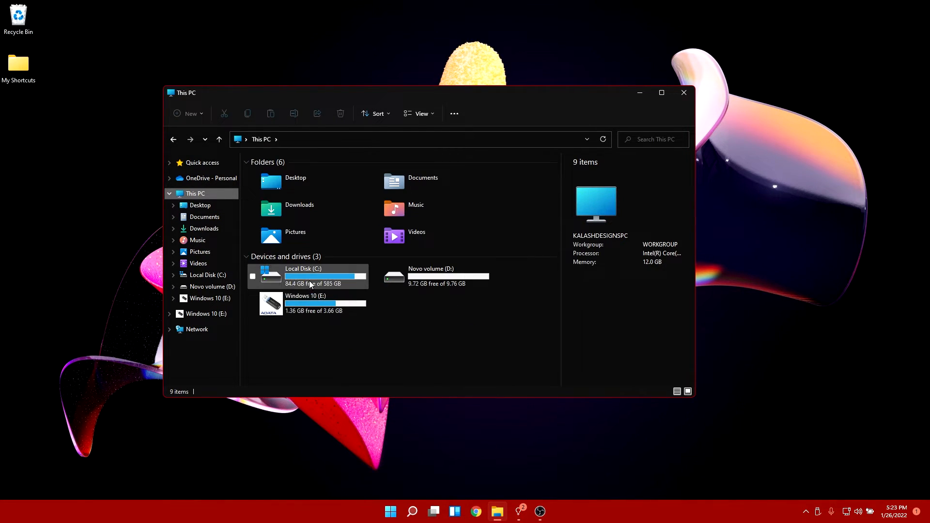
right_click(309, 276)
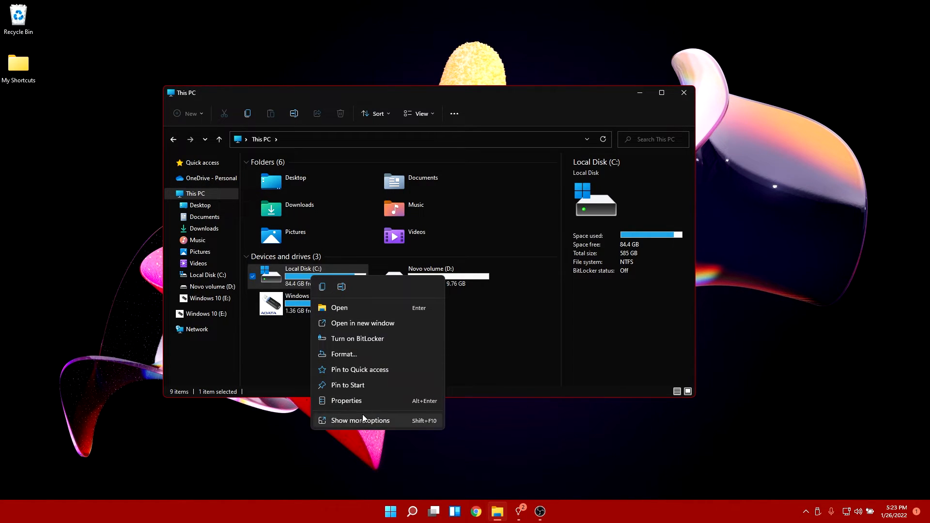
click(365, 401)
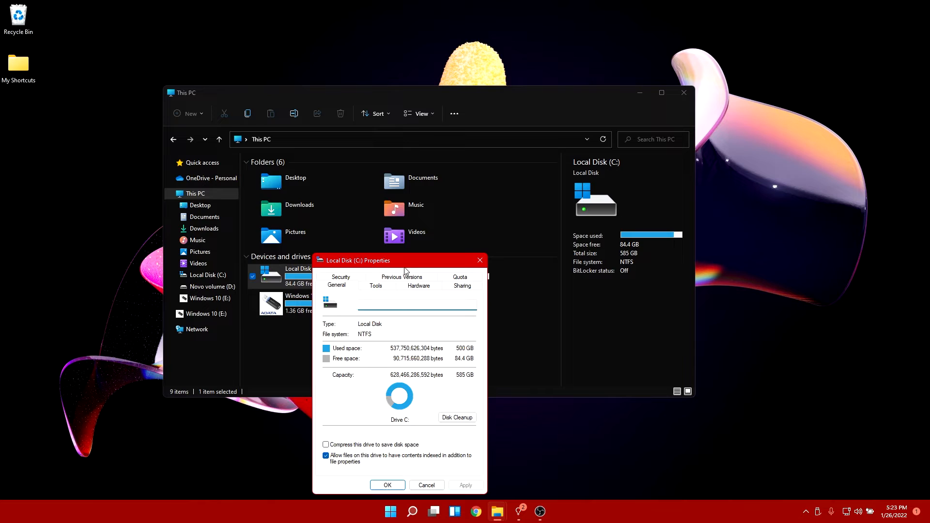
drag(406, 266, 398, 114)
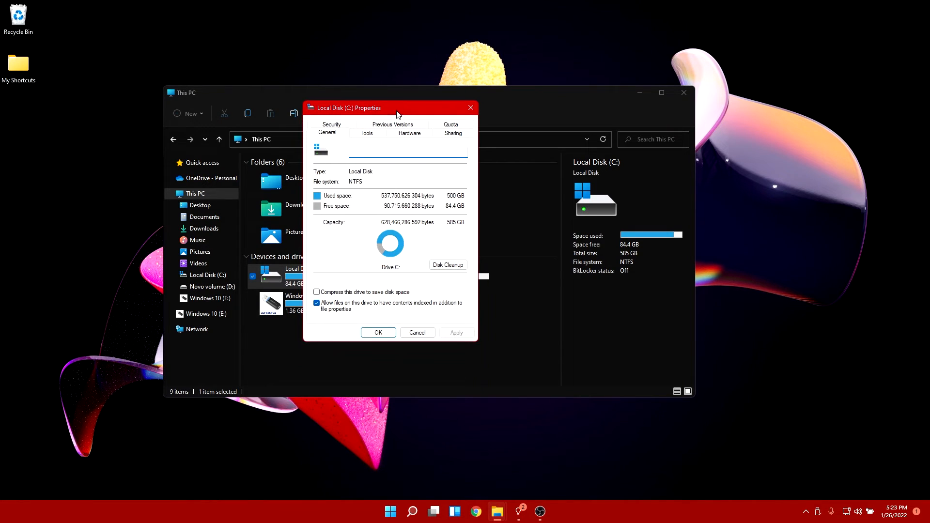
- Open Optimize Drives from the C: drive's properties to review the drives' optimization status, and close it
click(368, 137)
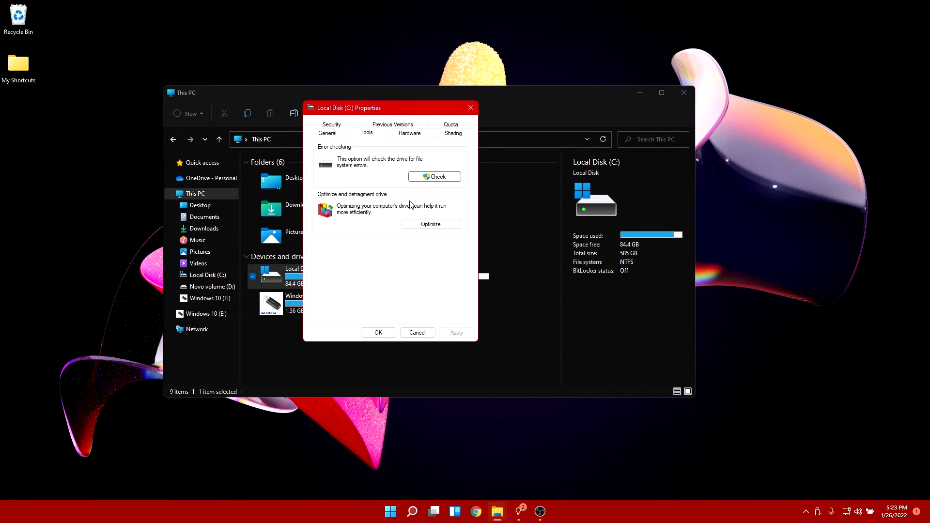
click(432, 225)
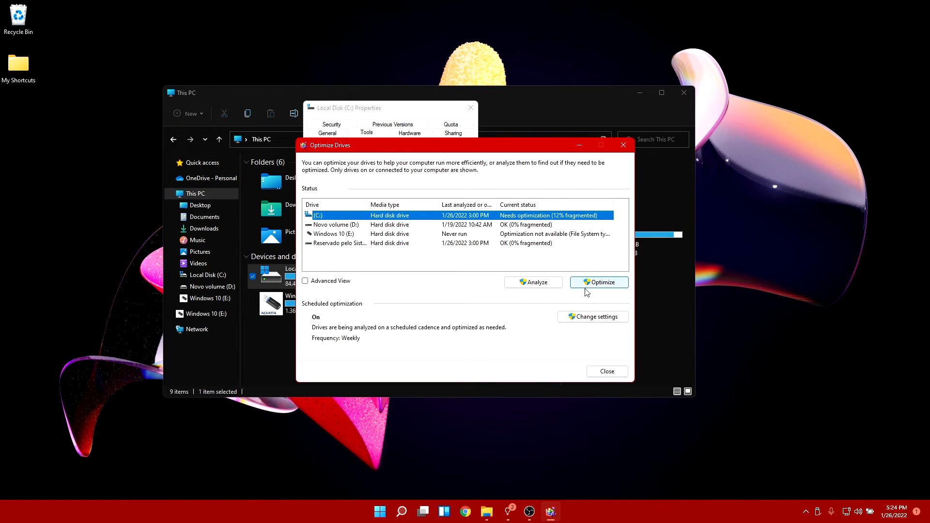
click(604, 371)
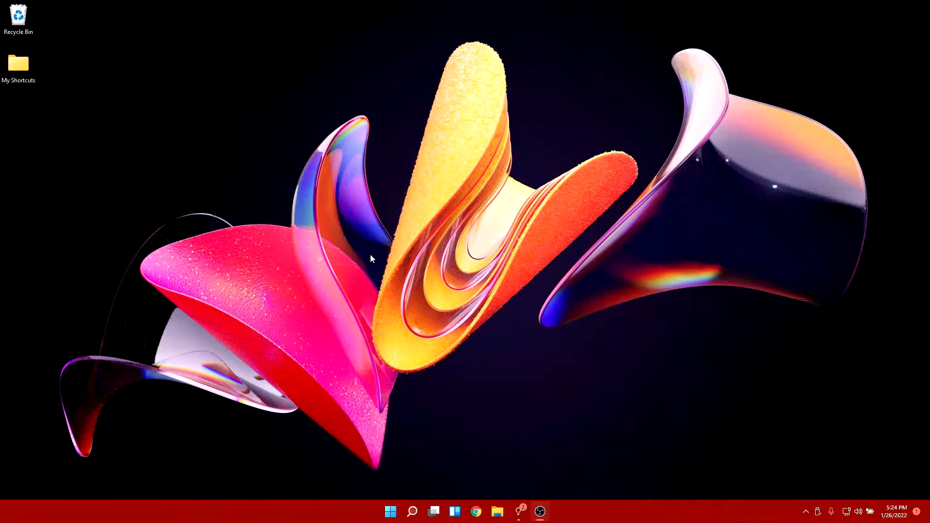
- Open Windows Security from the hidden tray apps, maximize it, and go to the scan options for virus and threat protection
click(806, 512)
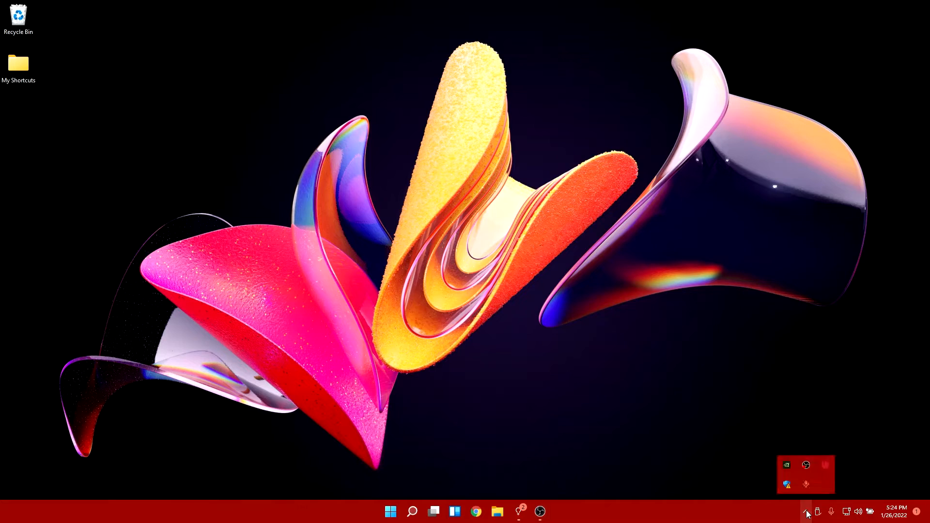
click(788, 486)
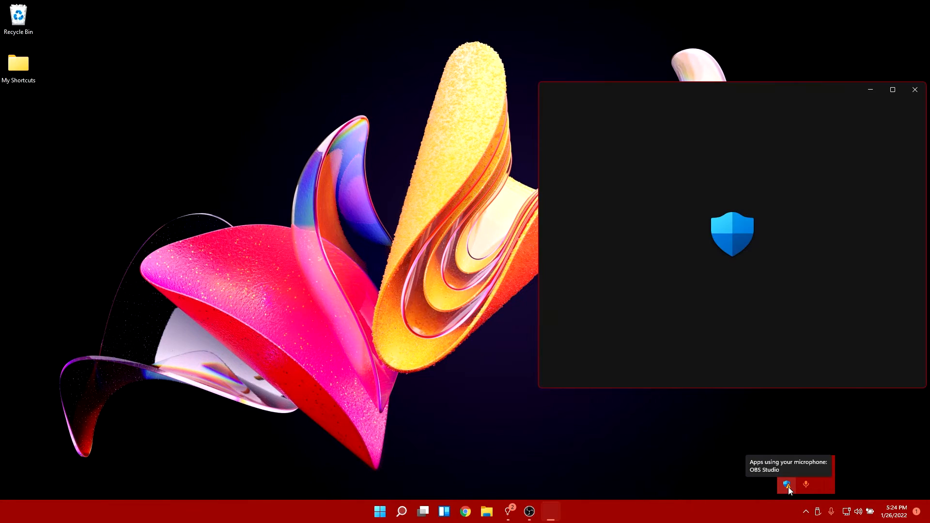
drag(714, 91, 382, 100)
double_click(382, 99)
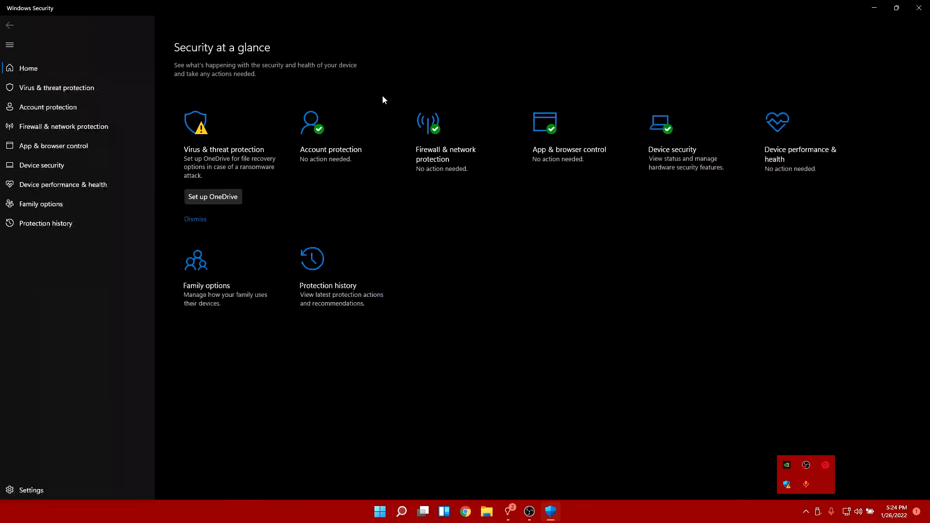
click(209, 160)
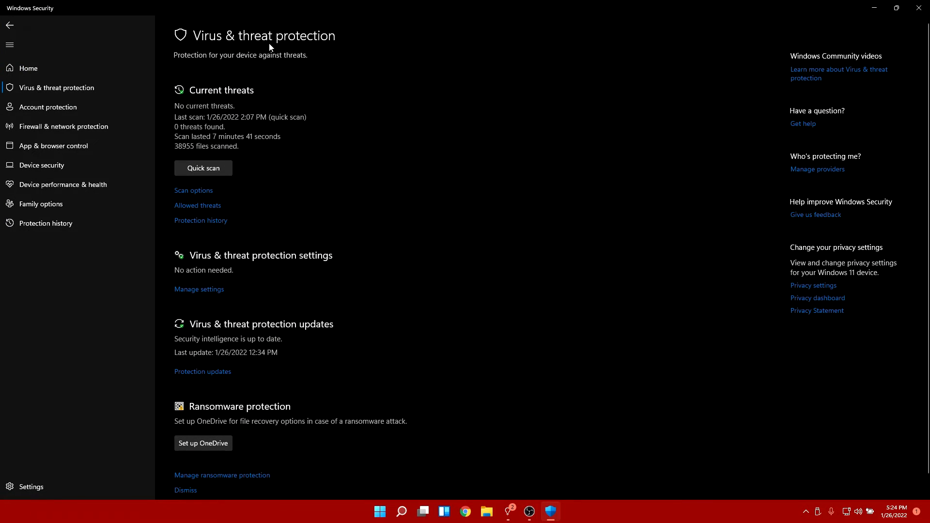
click(202, 193)
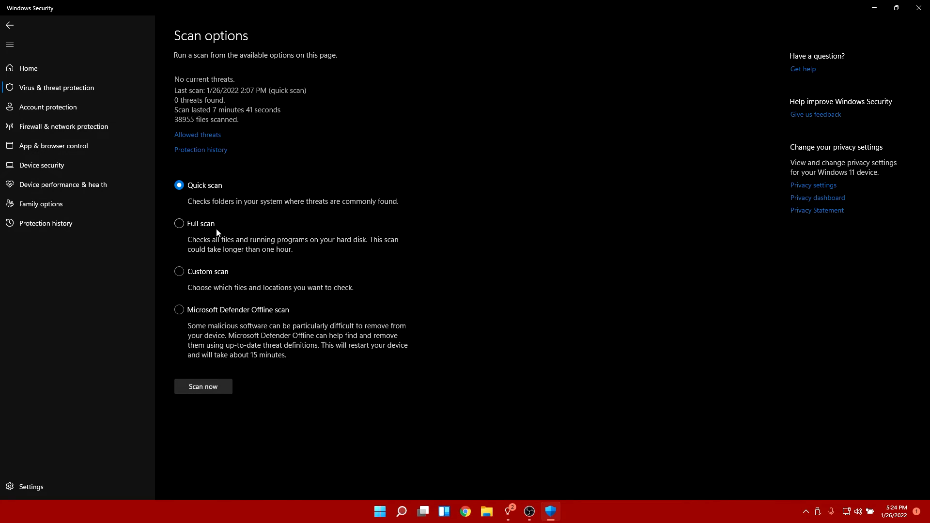
- Try to run a Microsoft Defender Offline scan after going through the full and custom scan options
click(188, 225)
click(196, 272)
click(182, 309)
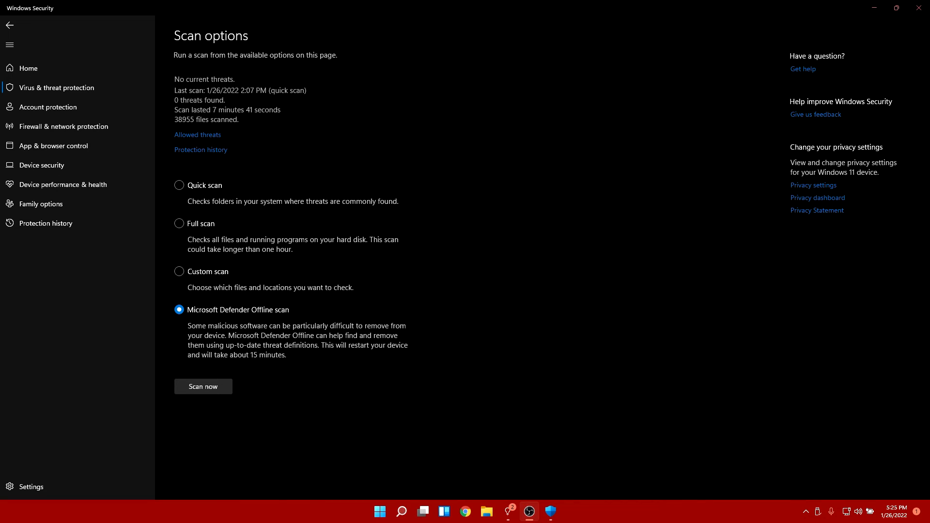
click(216, 386)
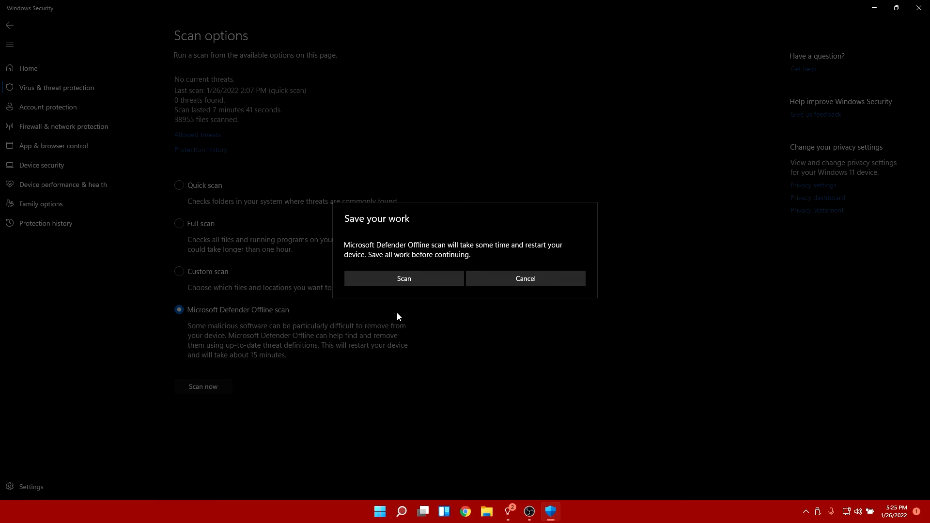
click(411, 280)
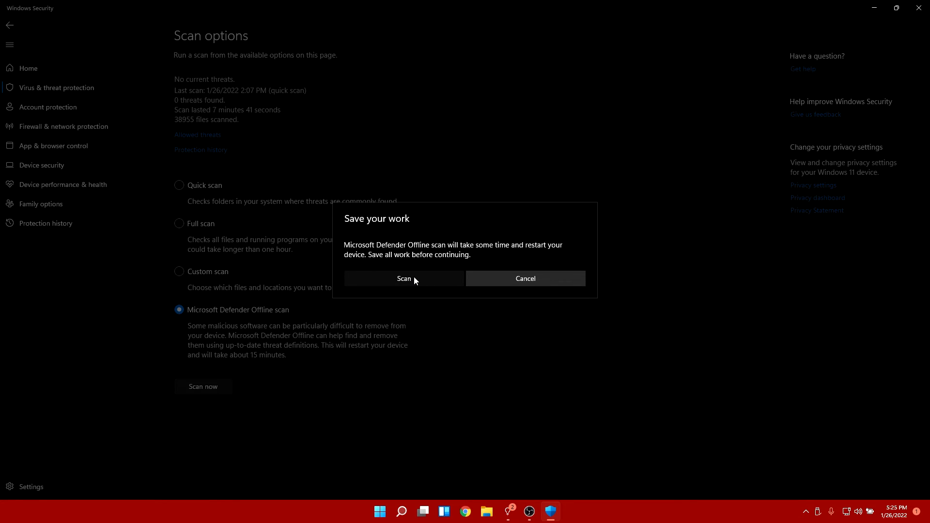
click(528, 279)
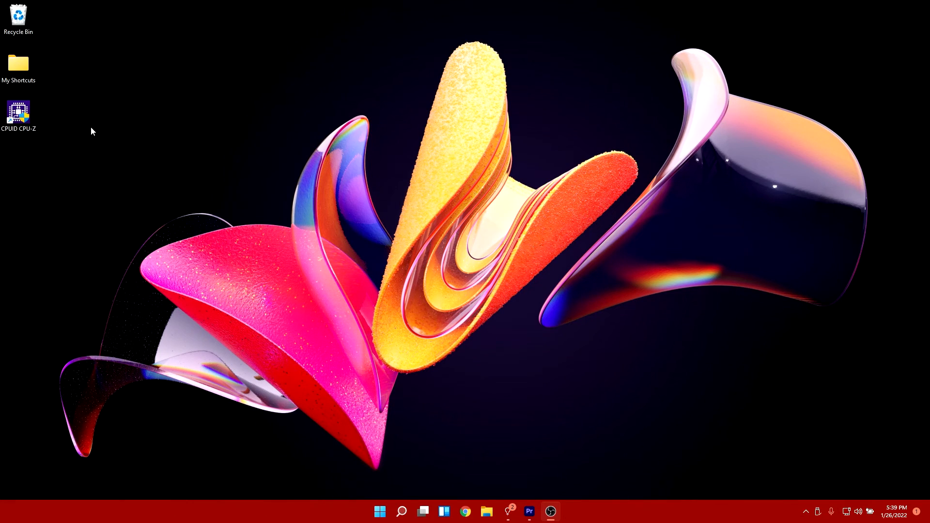
- Launch CPU-Z from the desktop and go to its CPU benchmark page
click(18, 114)
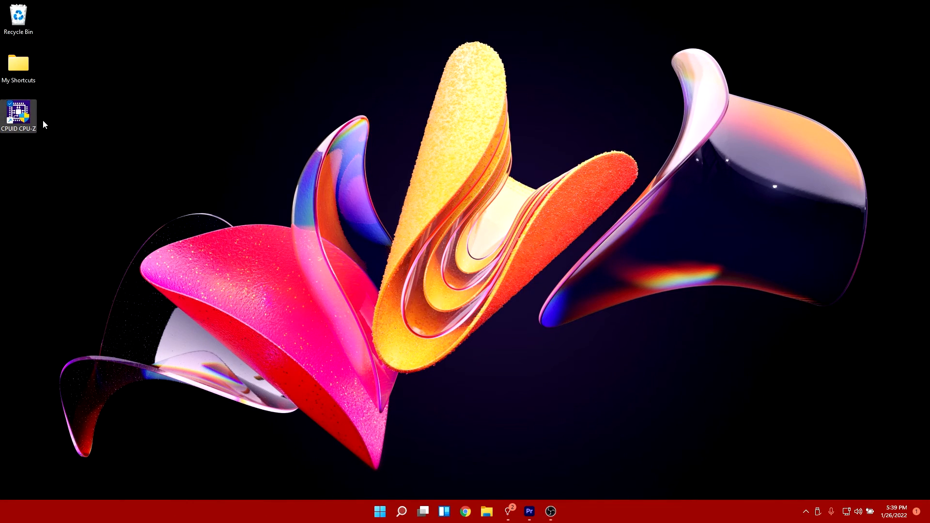
double_click(23, 112)
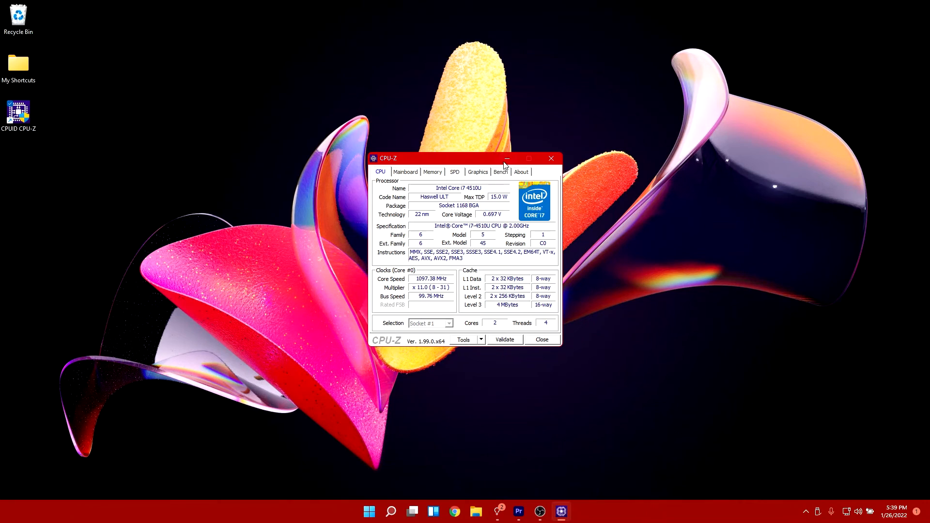
click(499, 173)
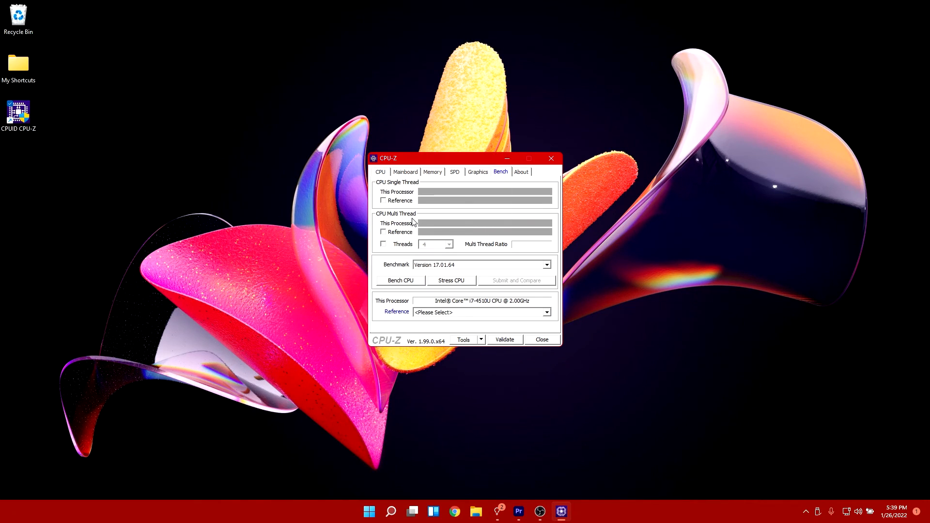